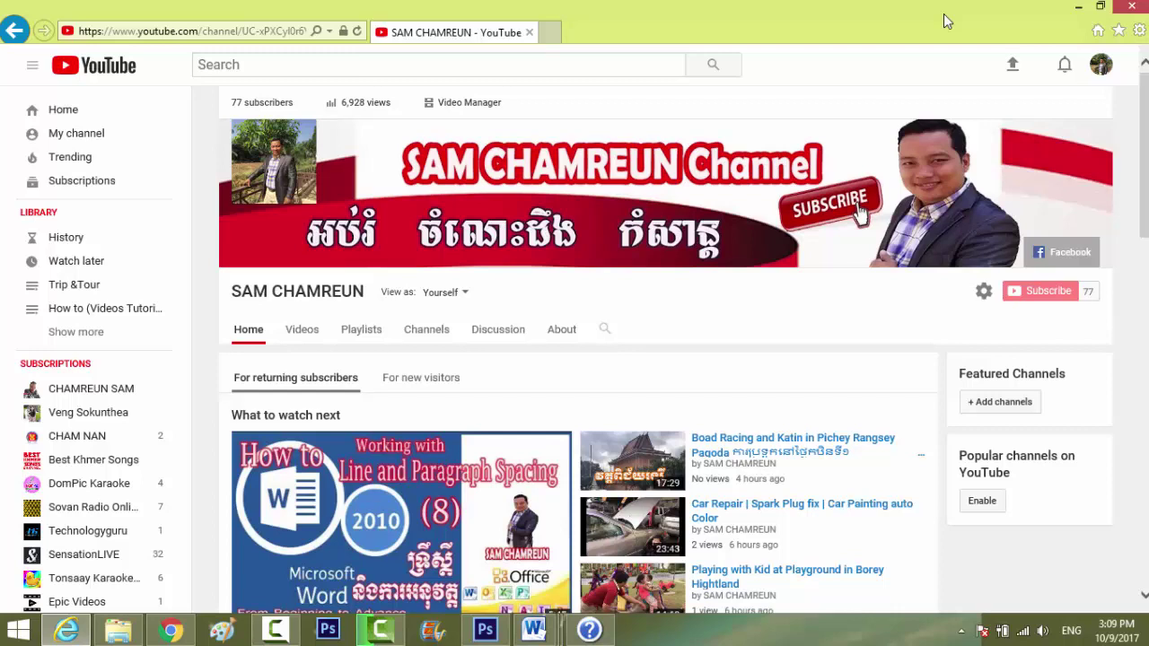
Switch from the browser to the Z--Example2 document and move to the end of the third bullet.
click(543, 641)
click(604, 549)
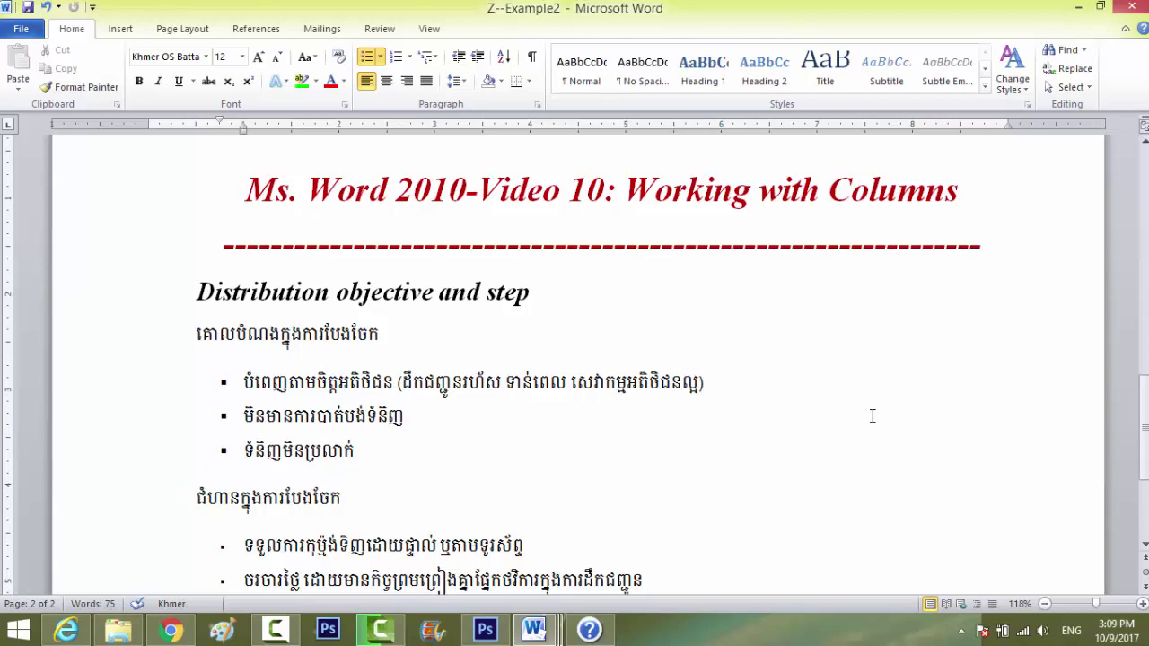
key(Down)
Switch to the Word 2010-12-Working with Columns tutorial and scroll down through its opening.
click(537, 633)
mouse_move(536, 633)
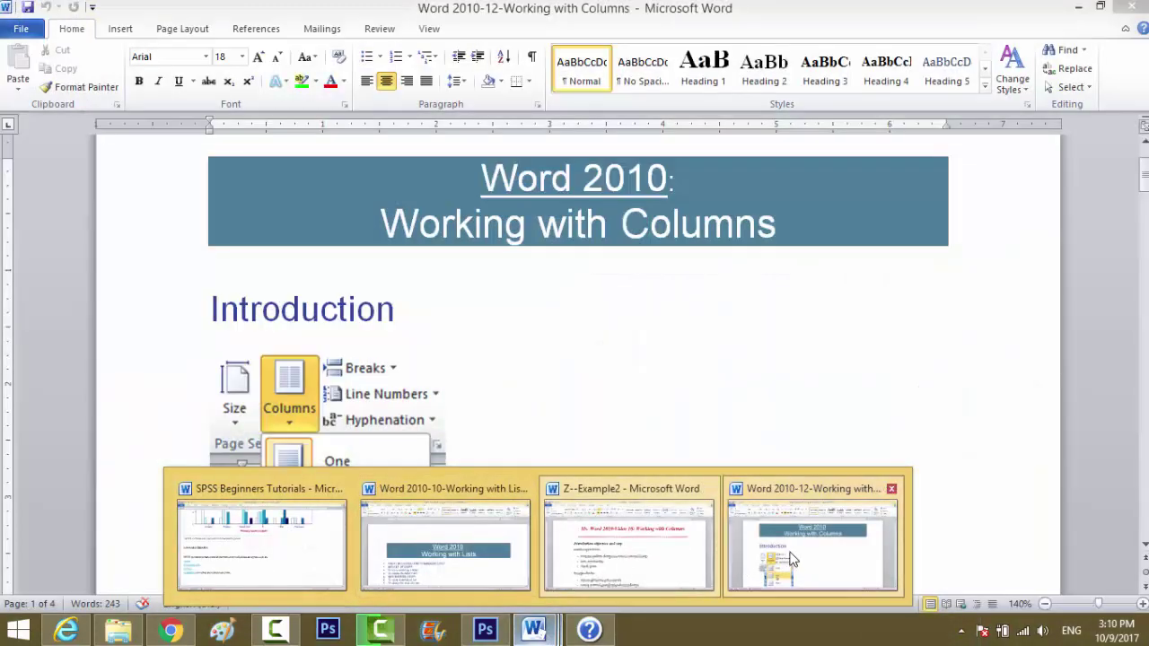
click(792, 560)
scroll(357, 361, down, 2)
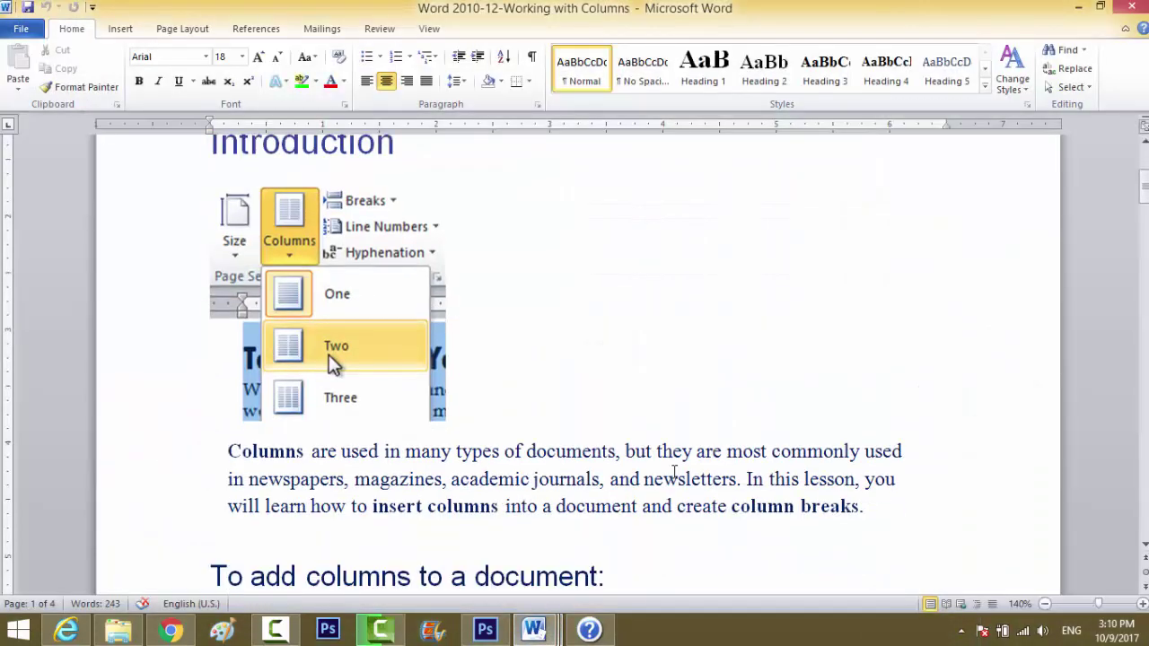
scroll(358, 361, up, 1)
scroll(457, 420, down, 1)
scroll(457, 420, down, 1)
scroll(457, 422, down, 2)
scroll(457, 424, down, 2)
scroll(457, 424, down, 1)
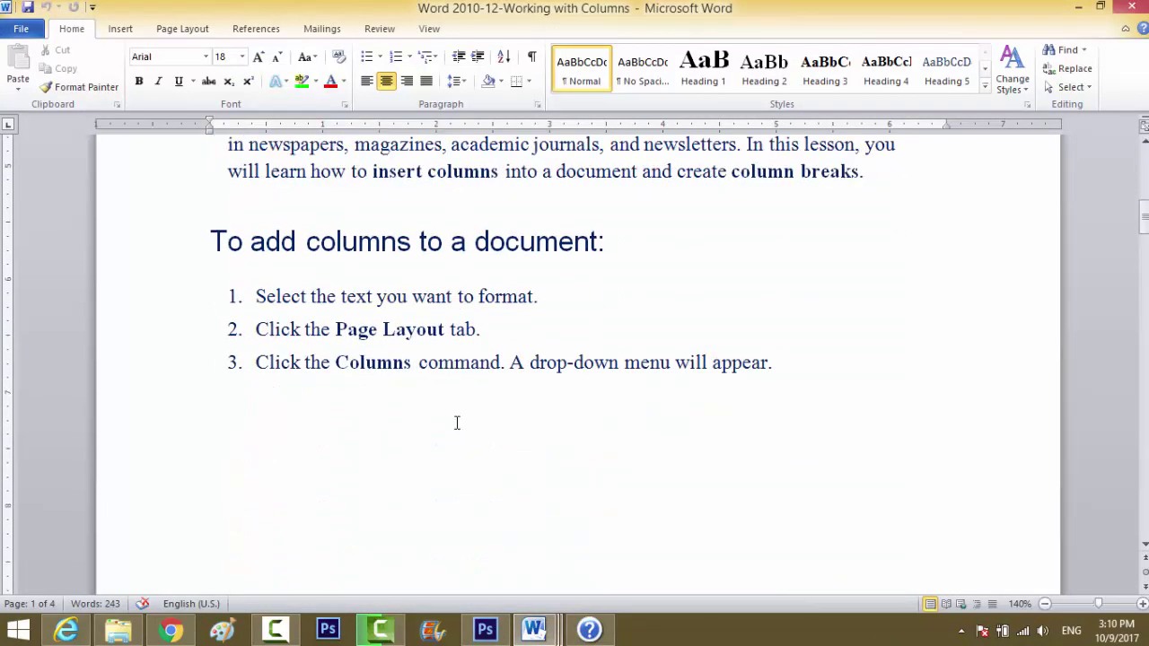
scroll(457, 423, down, 1)
scroll(457, 423, down, 1)
scroll(457, 423, up, 1)
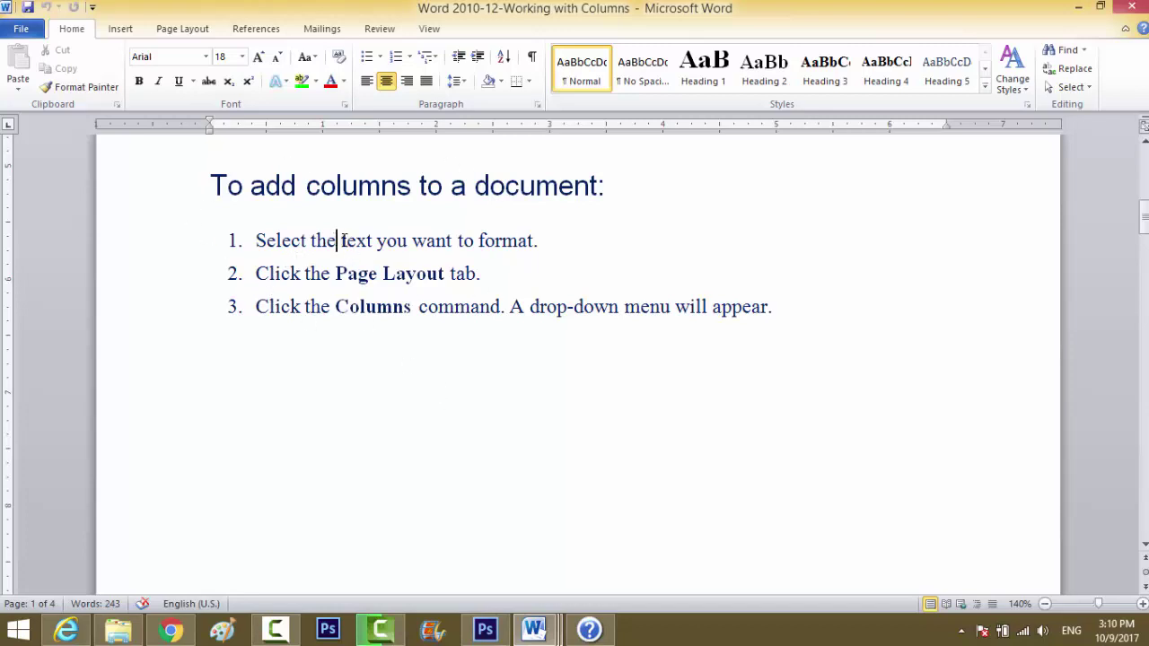
Highlight the tutorial's steps 1, 2 and 3 for adding columns, then read further down.
drag(311, 241, 537, 240)
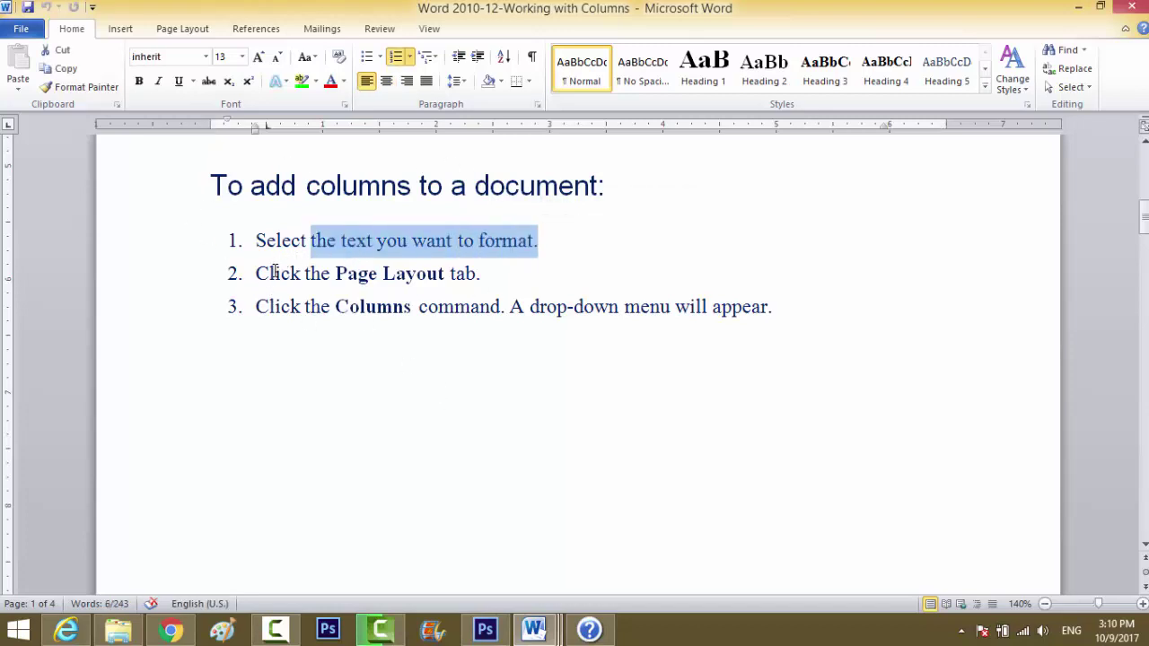
drag(271, 274, 489, 275)
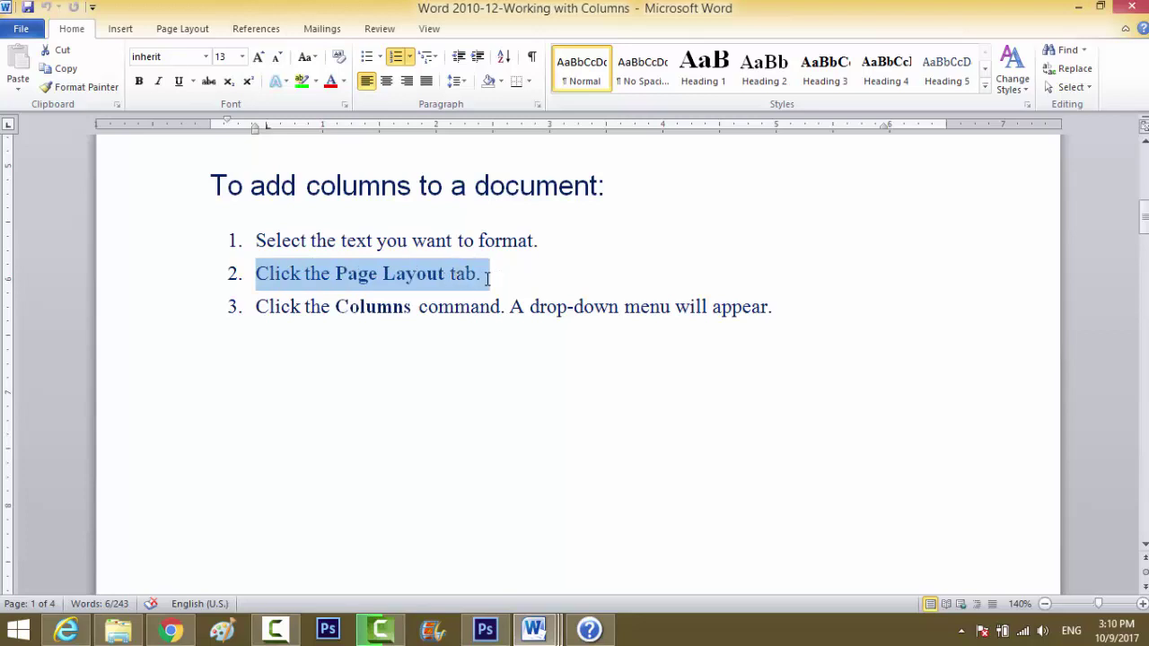
drag(306, 306, 575, 306)
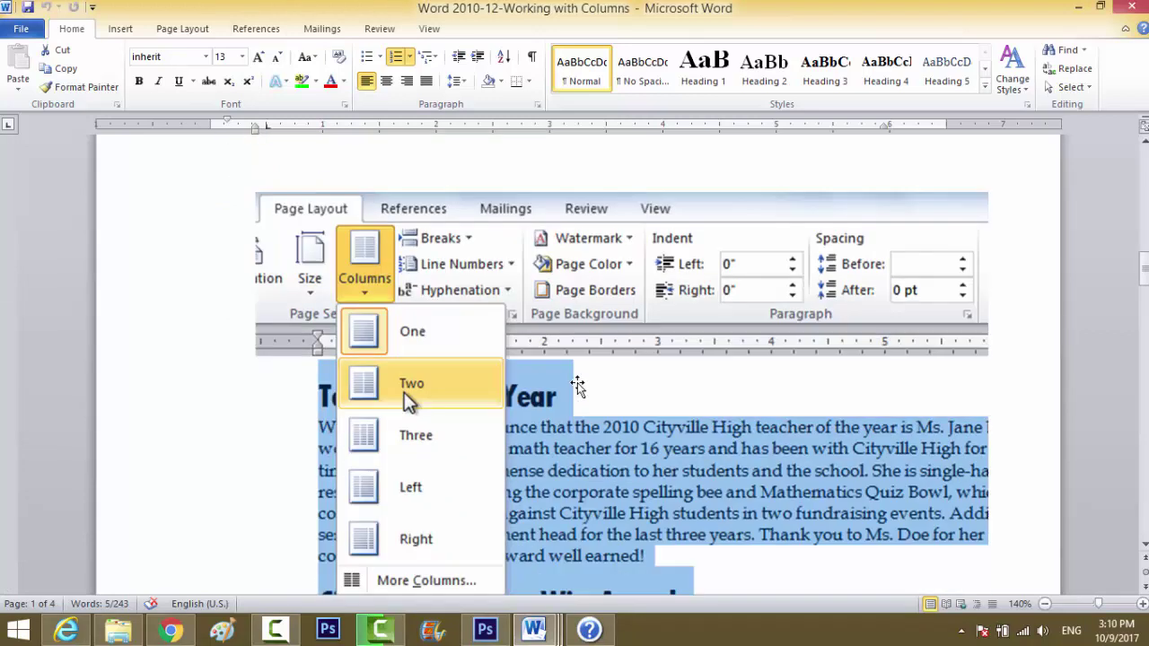
scroll(577, 386, down, 1)
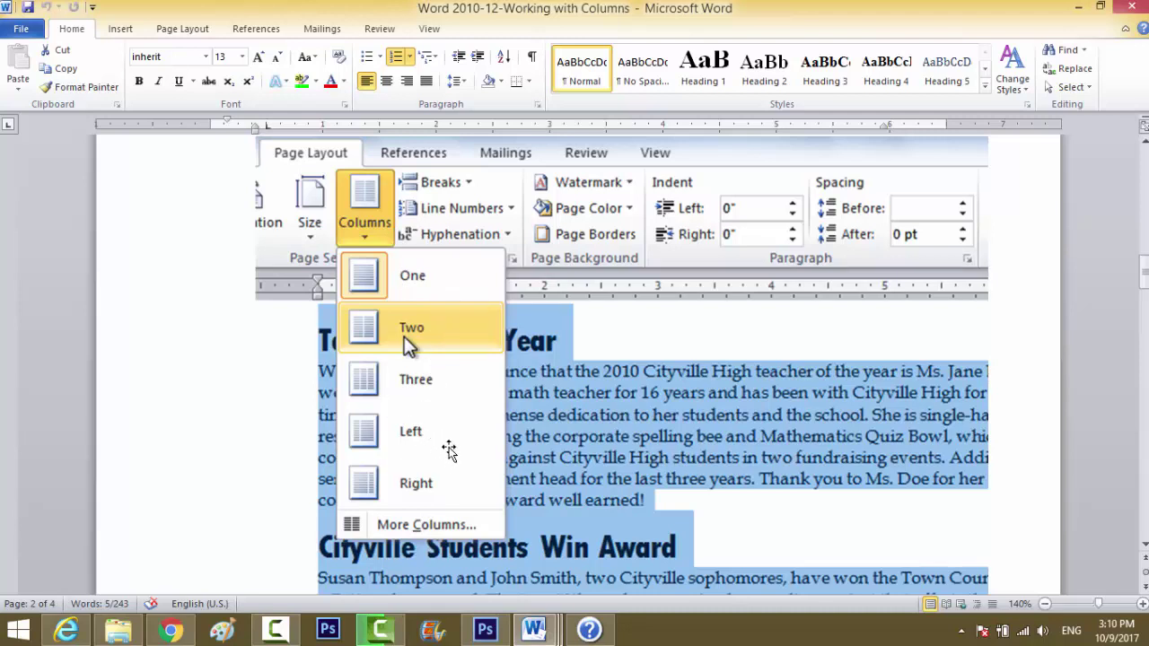
scroll(448, 498, down, 1)
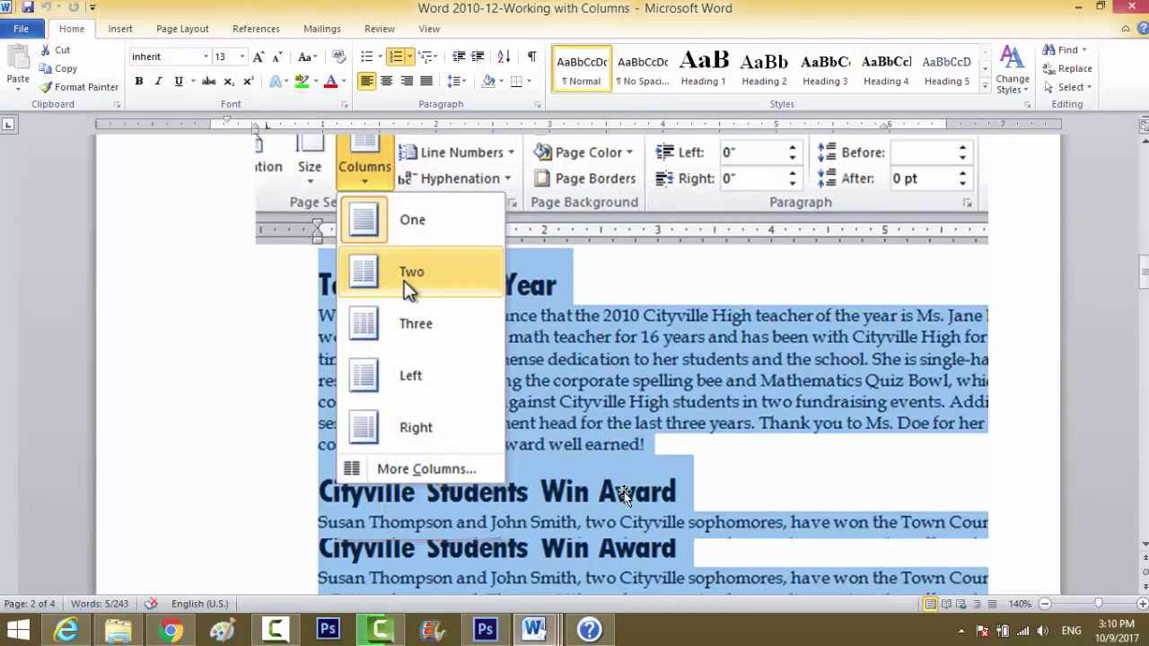
scroll(713, 492, down, 1)
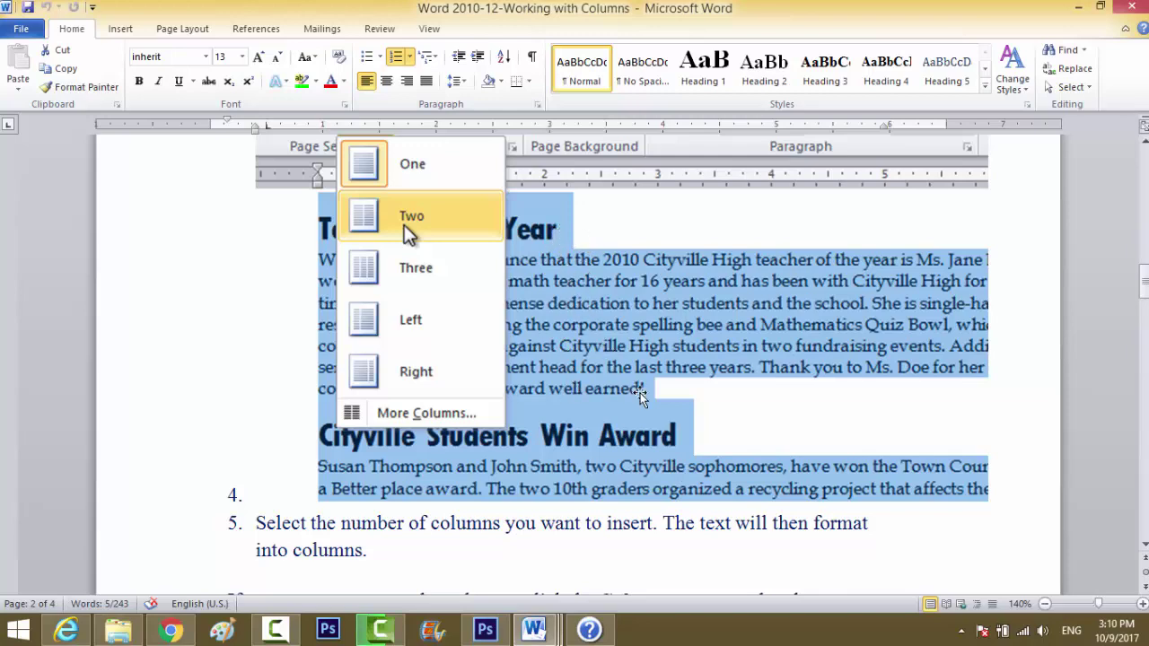
scroll(674, 454, down, 2)
scroll(679, 454, down, 1)
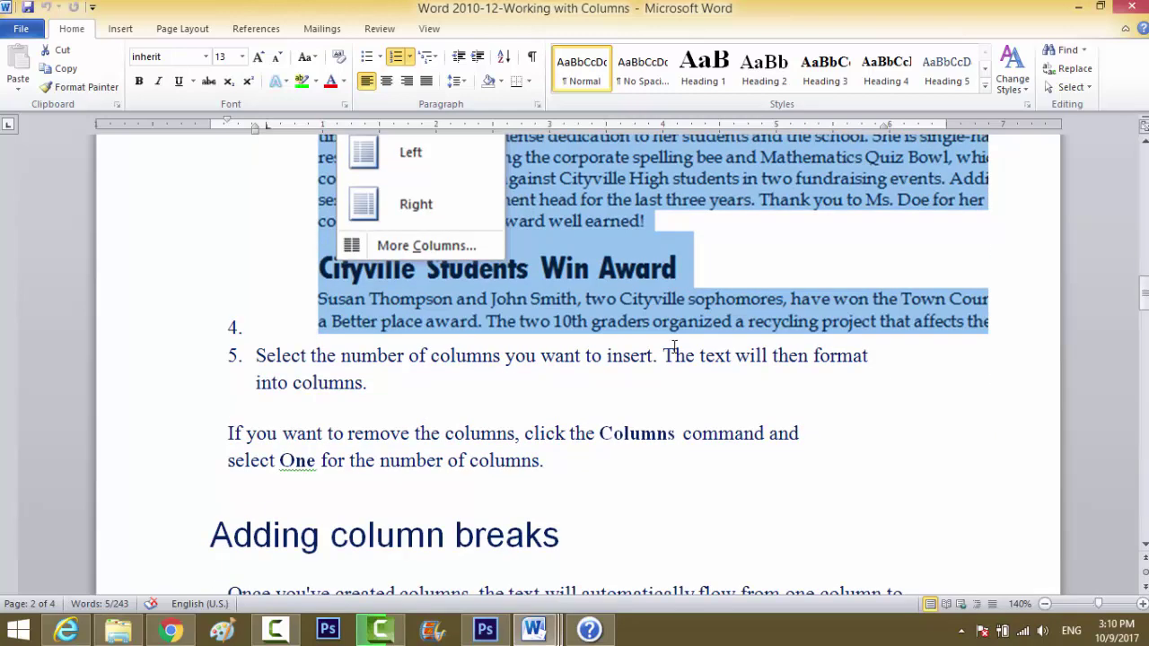
scroll(674, 353, up, 3)
scroll(675, 352, down, 3)
Scroll through the tutorial's column-break steps, the two-column newsletter sample and the Challenge list.
scroll(674, 352, down, 2)
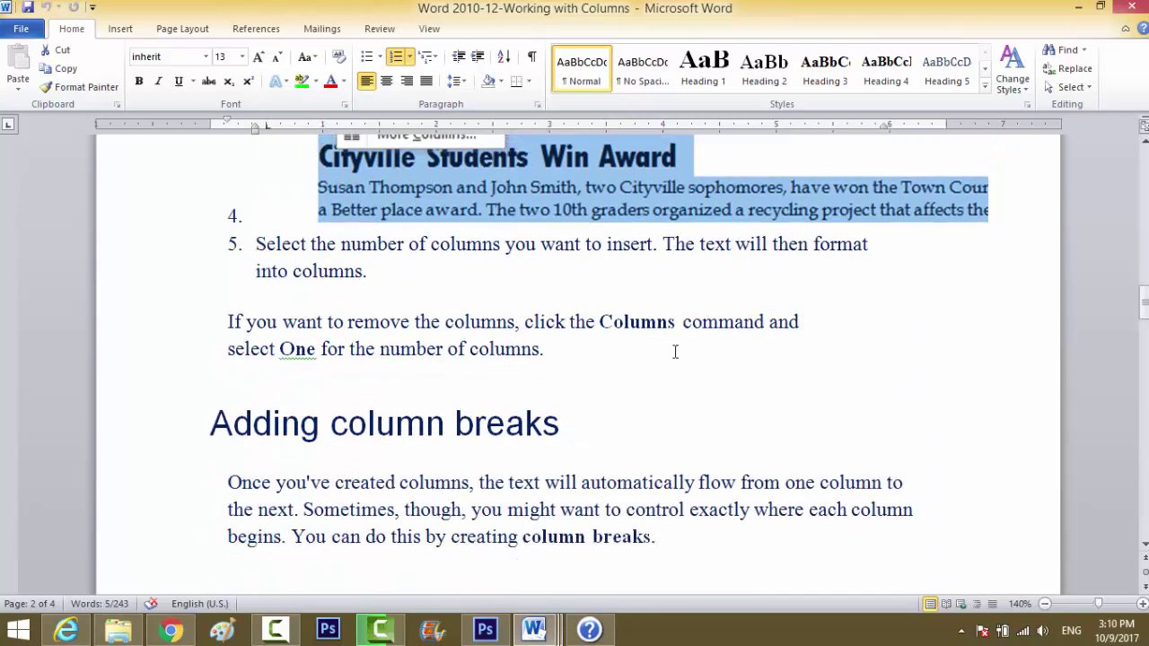
scroll(675, 352, down, 4)
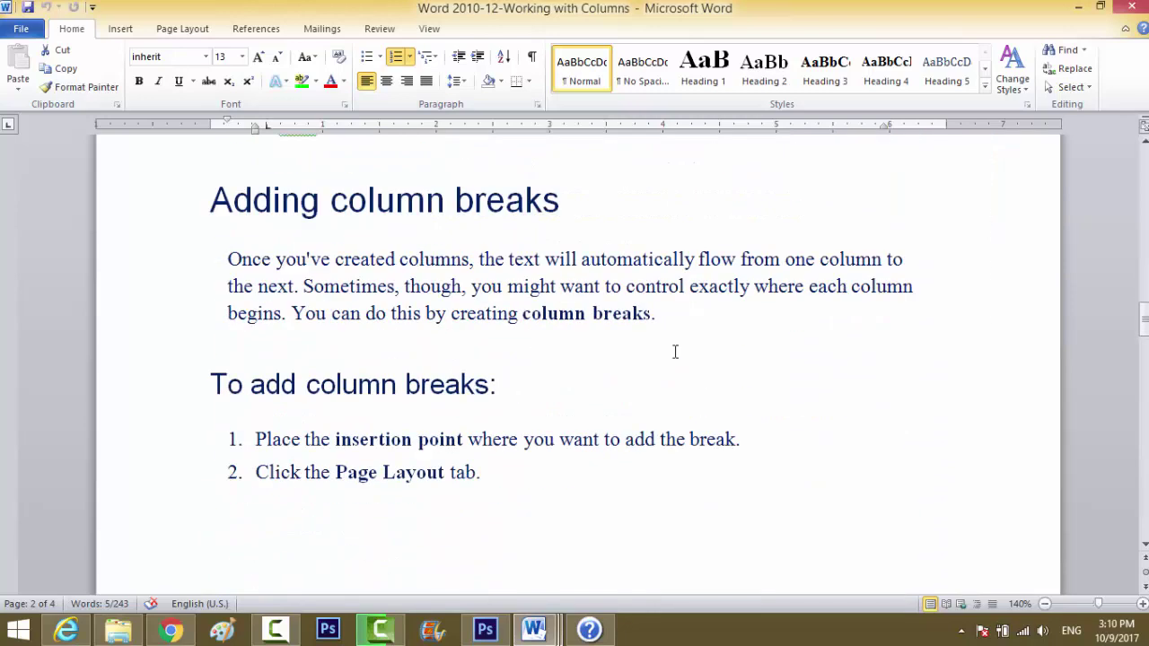
scroll(541, 266, down, 1)
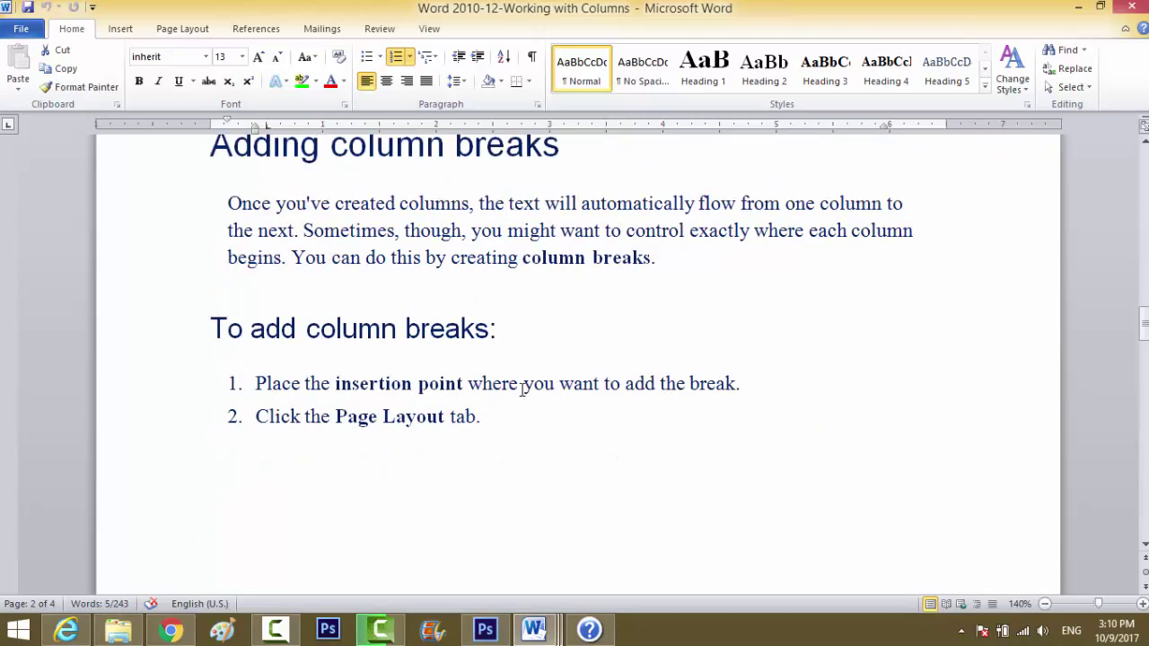
scroll(540, 266, down, 4)
scroll(540, 266, down, 4)
scroll(529, 431, down, 3)
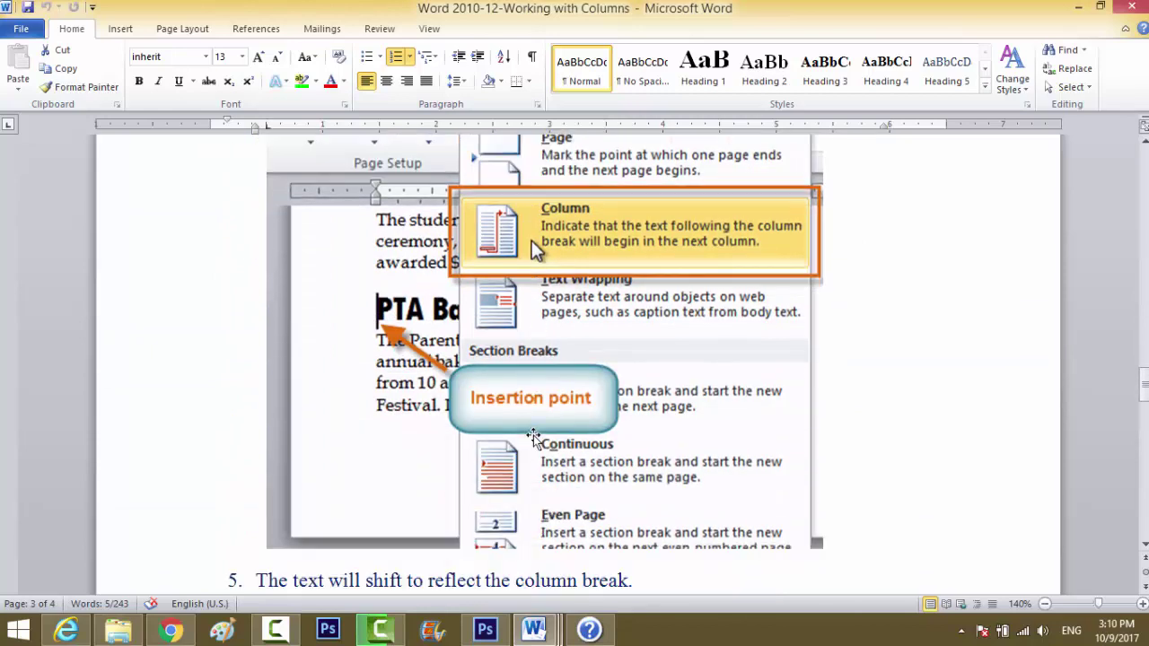
scroll(566, 368, up, 2)
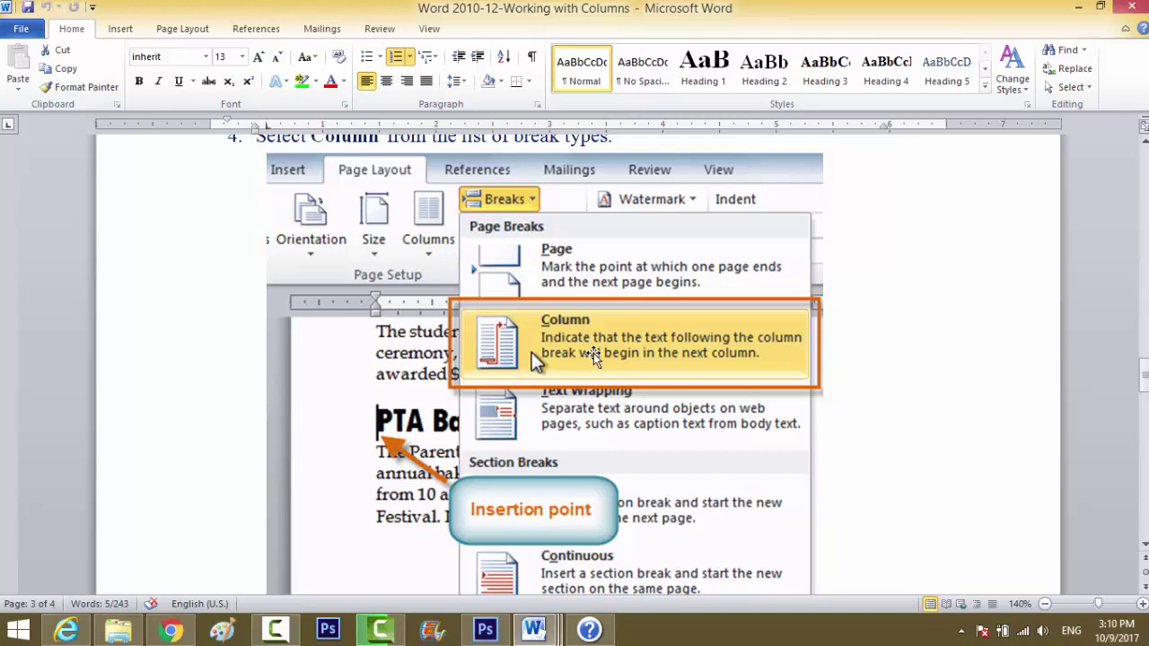
scroll(593, 354, down, 4)
scroll(577, 369, down, 3)
scroll(515, 465, down, 4)
scroll(519, 462, down, 5)
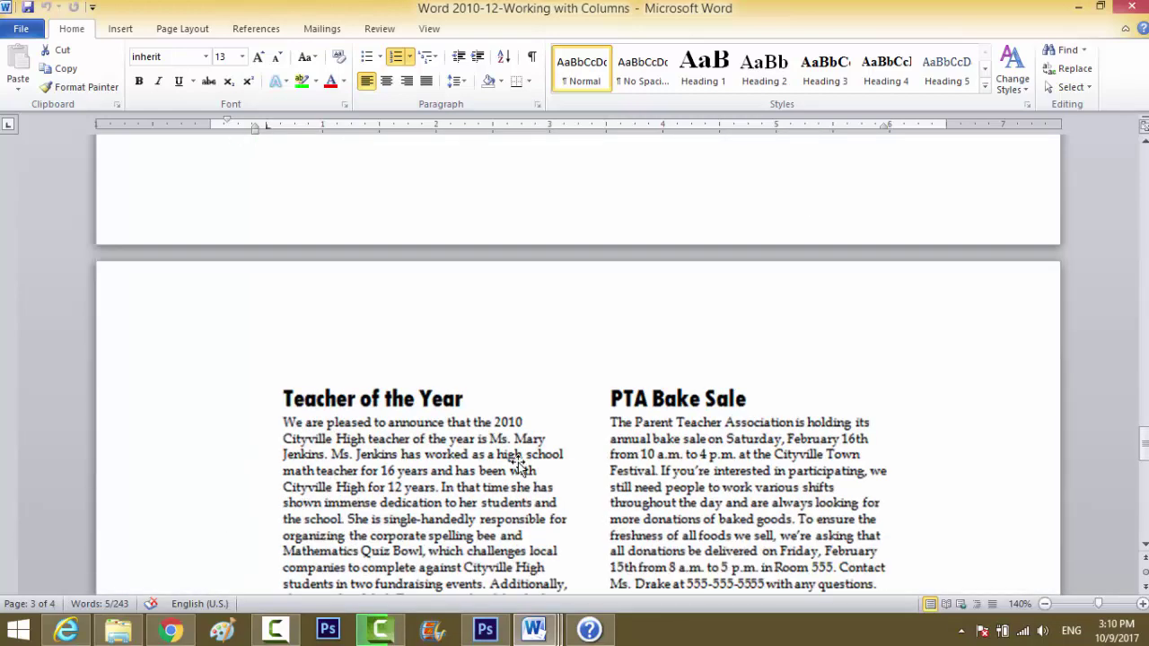
scroll(519, 462, down, 3)
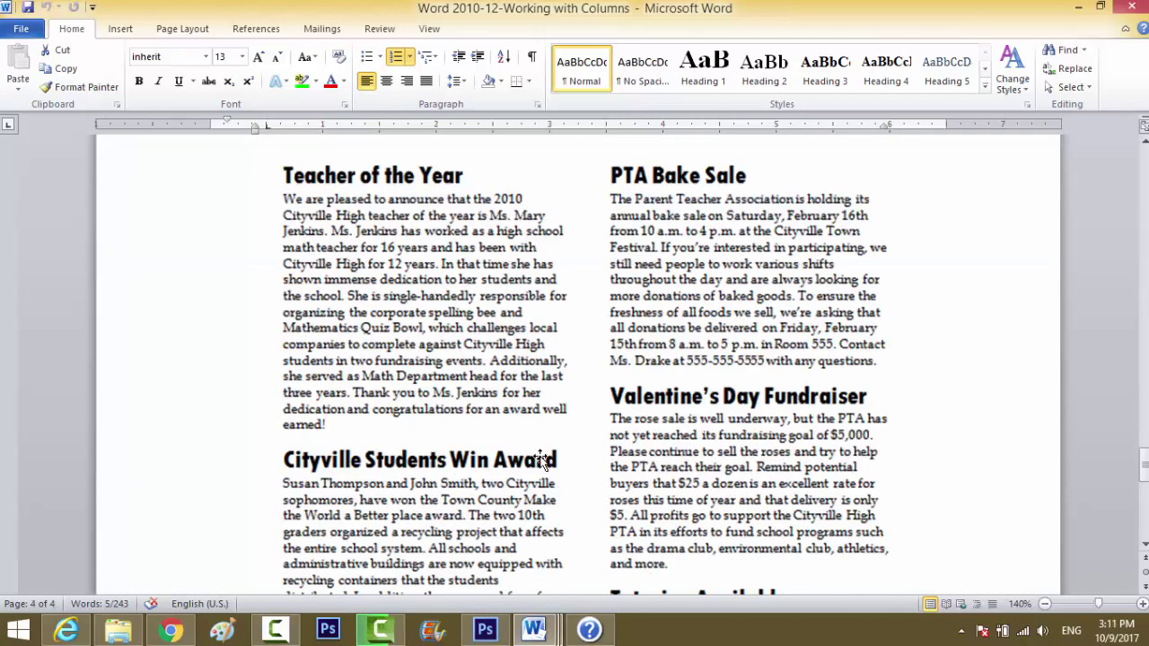
scroll(537, 454, up, 1)
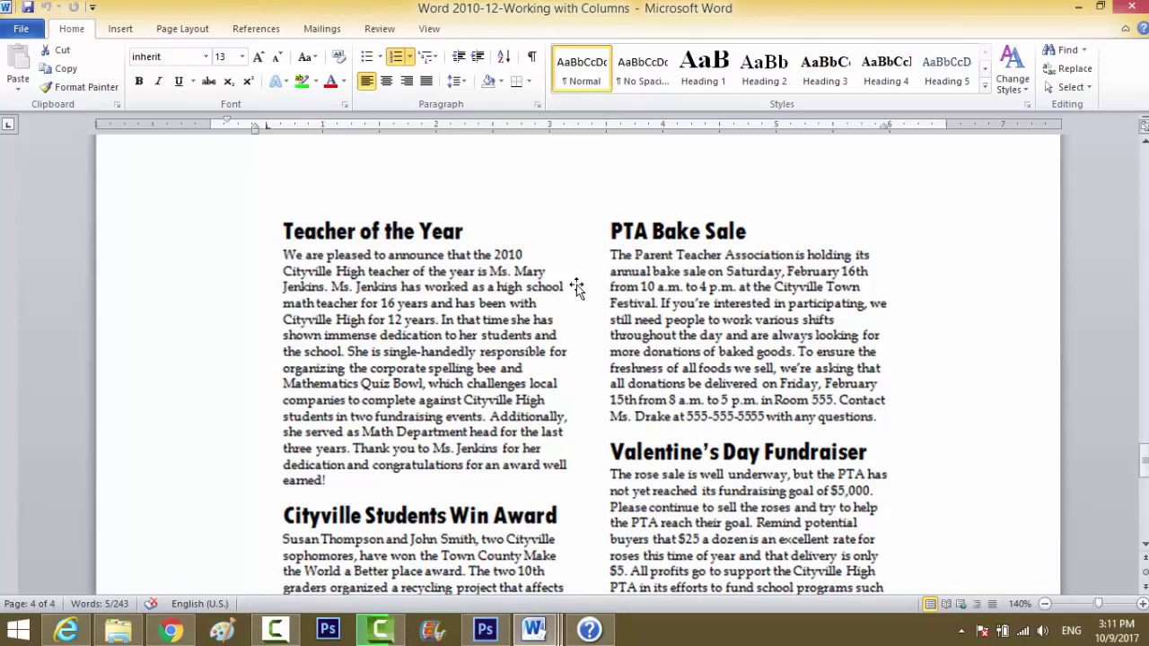
scroll(257, 373, down, 1)
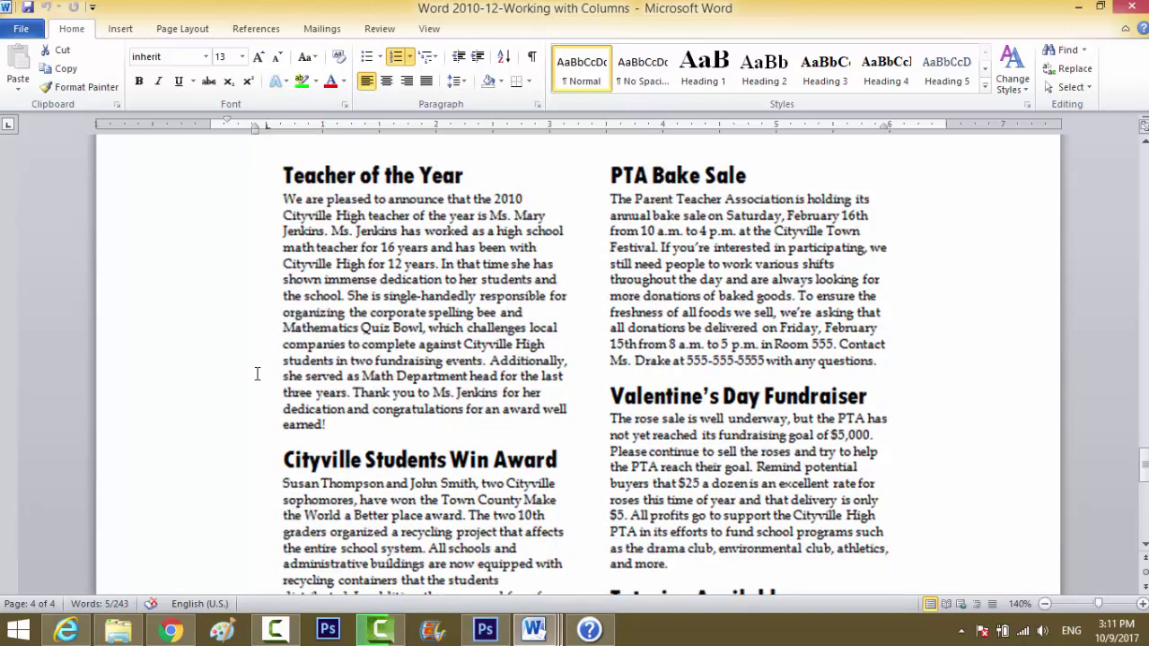
scroll(718, 318, down, 1)
scroll(718, 318, down, 1)
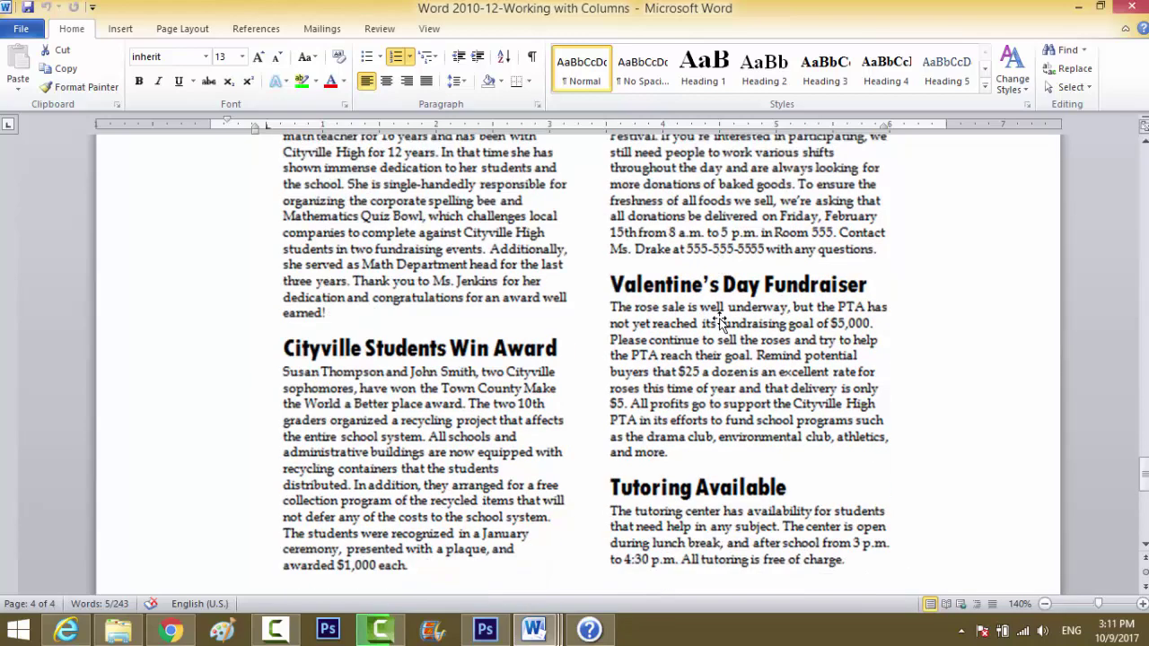
scroll(722, 321, up, 3)
scroll(723, 323, up, 2)
scroll(724, 339, up, 1)
scroll(723, 334, up, 1)
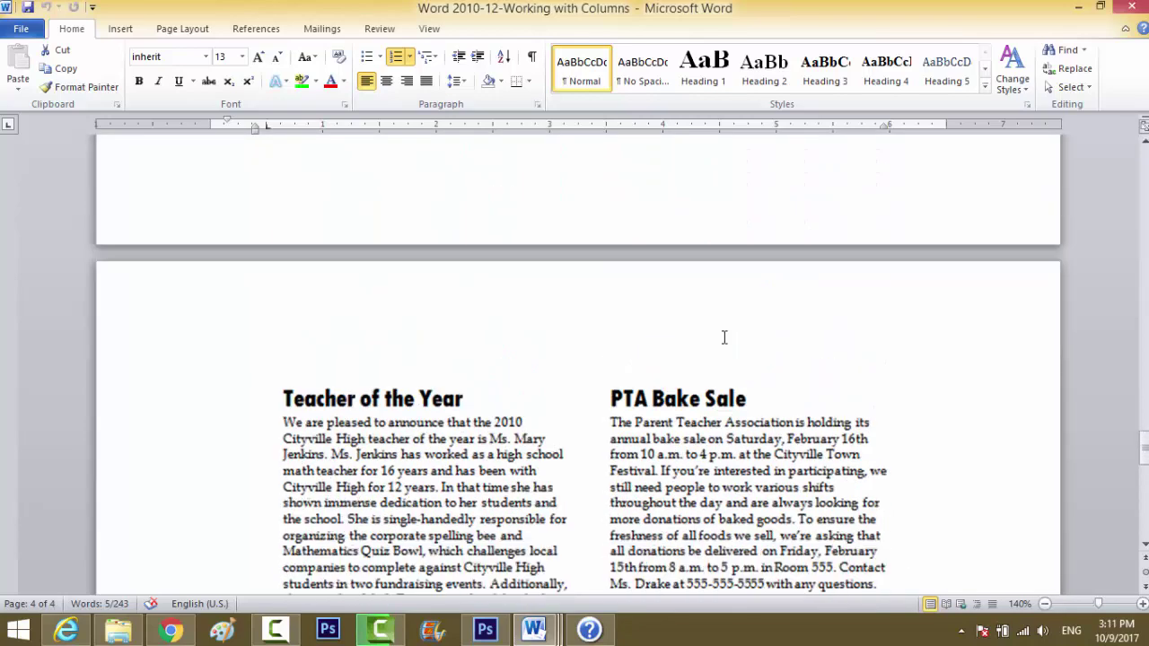
scroll(722, 337, down, 4)
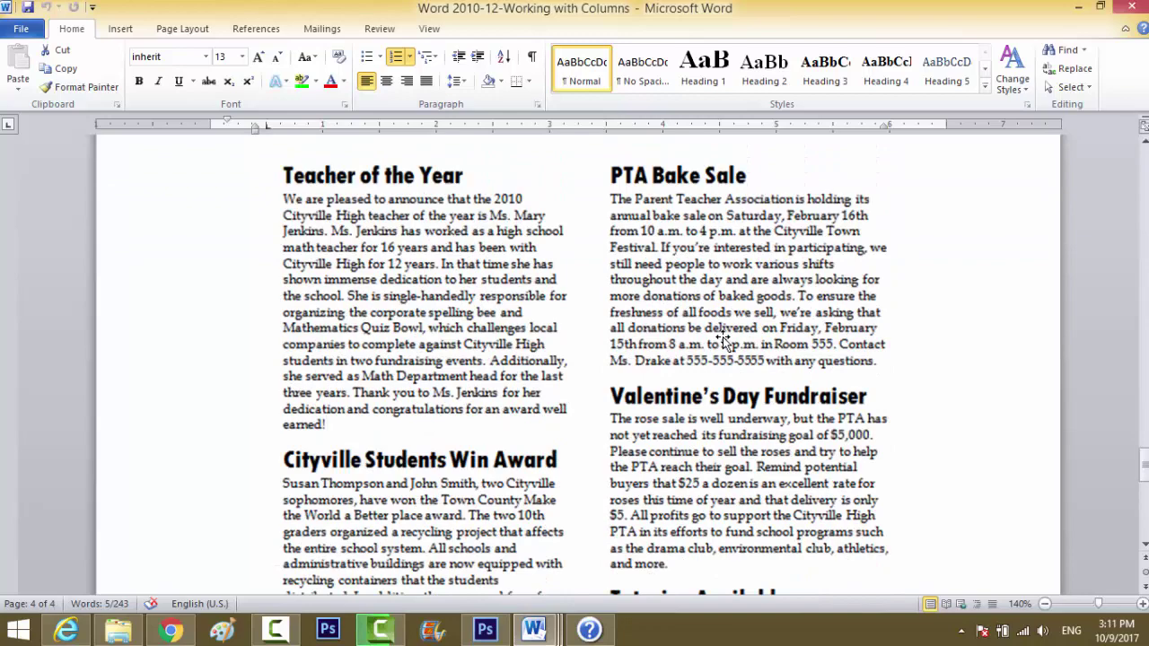
scroll(531, 402, down, 5)
scroll(532, 401, down, 3)
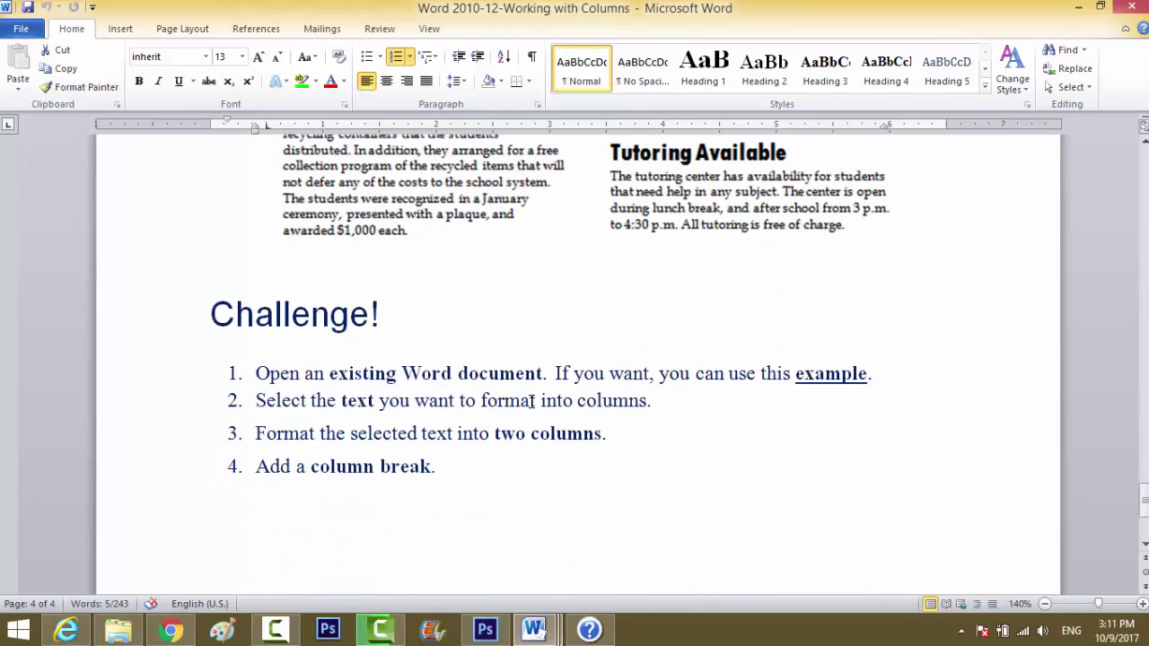
scroll(532, 402, up, 5)
scroll(533, 403, up, 5)
scroll(534, 403, up, 10)
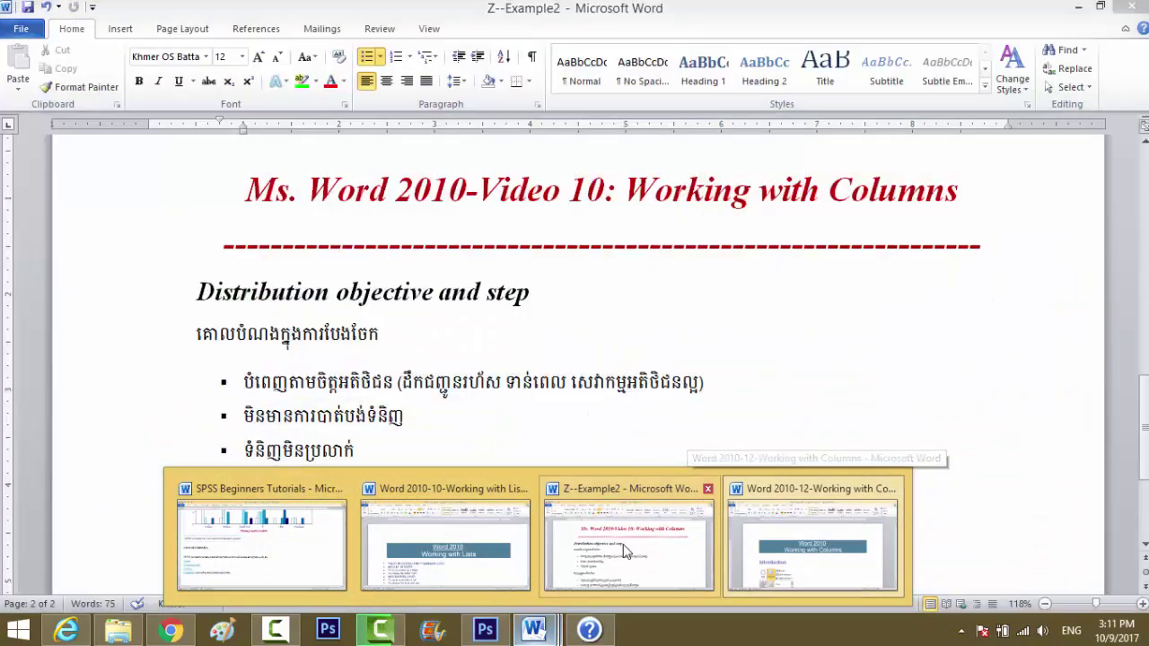
Return to Z--Example2 and select the first Khmer heading with its three bullets.
click(625, 552)
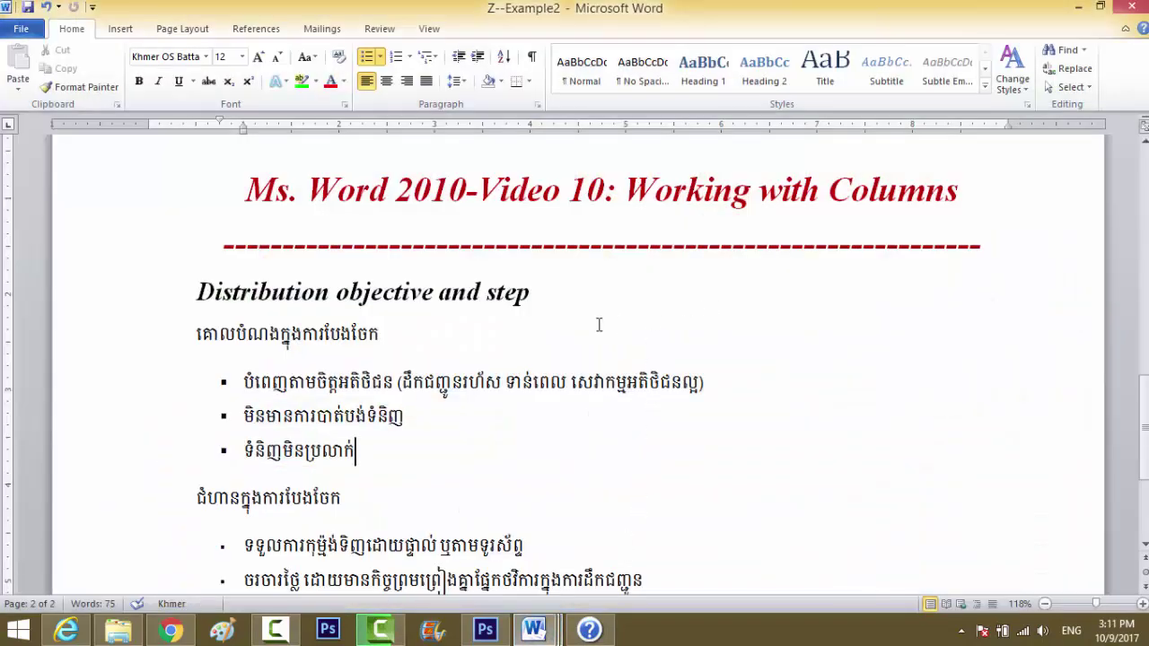
click(528, 349)
click(439, 463)
drag(191, 330, 451, 448)
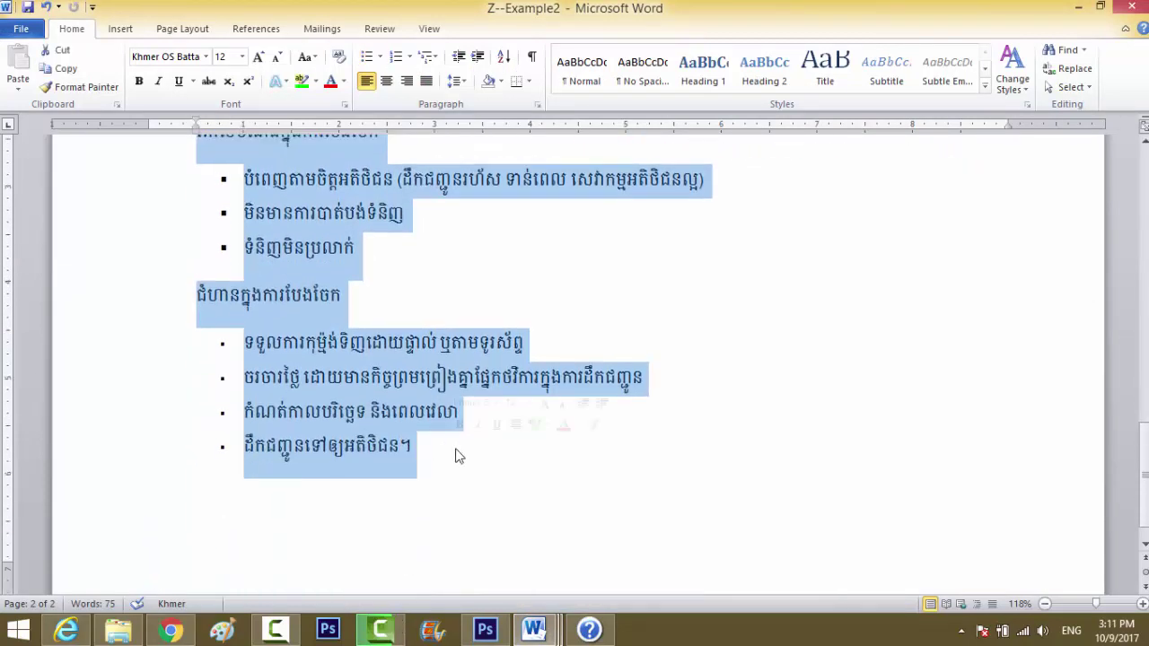
scroll(456, 454, up, 2)
scroll(422, 395, up, 1)
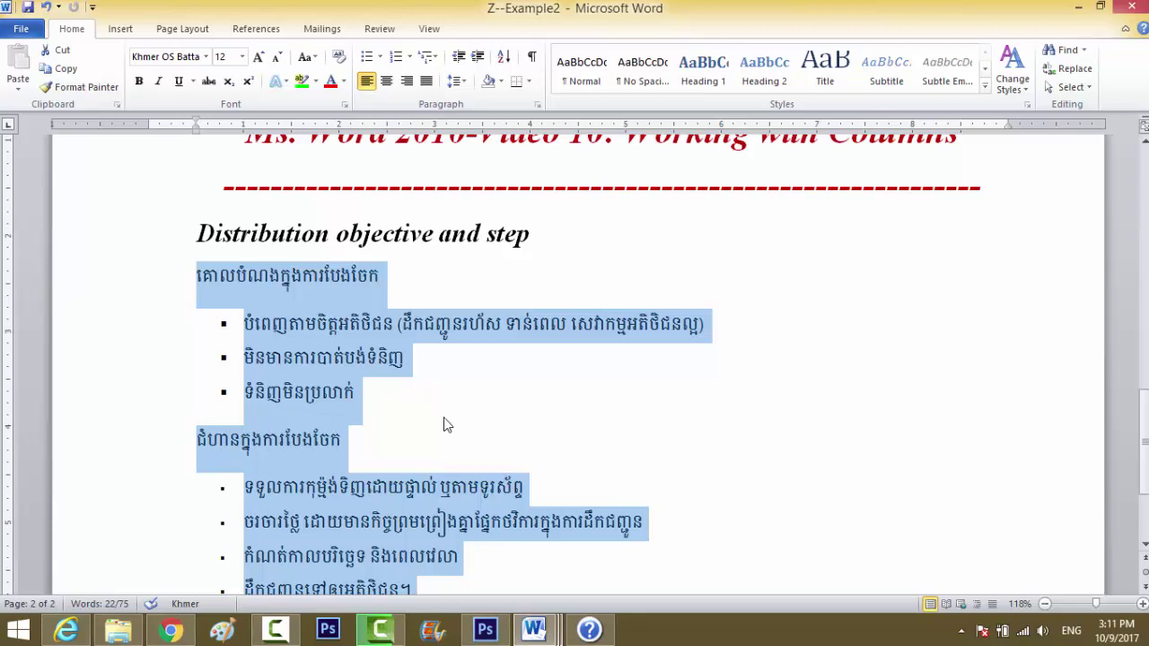
click(361, 392)
drag(366, 392, 173, 280)
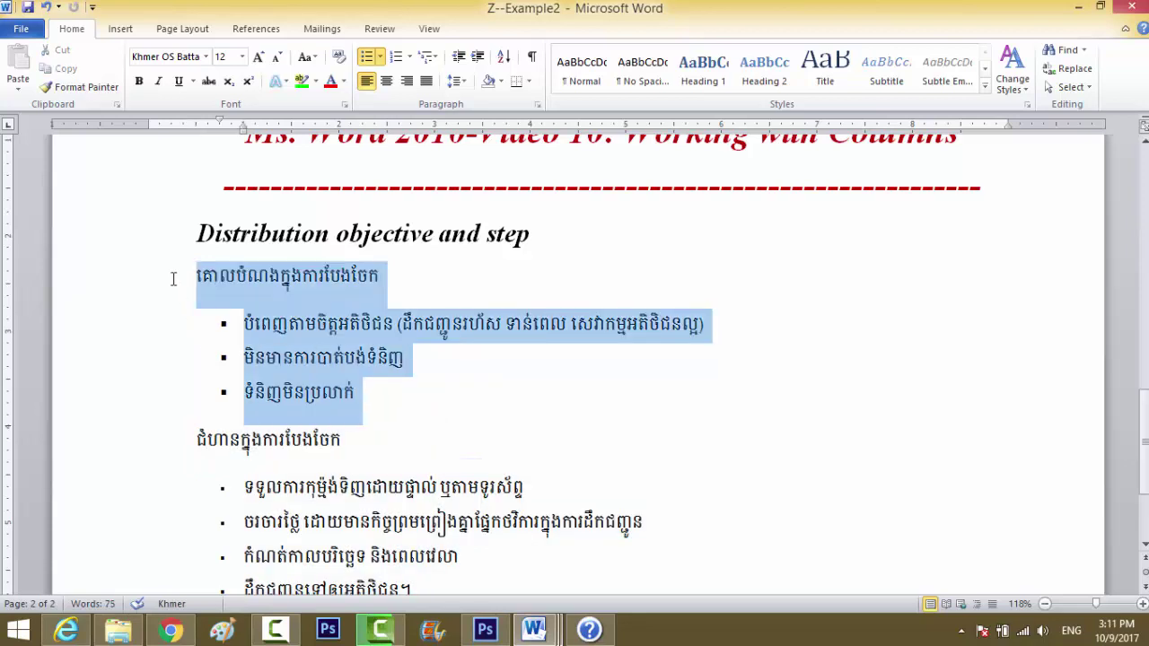
click(485, 381)
drag(360, 393, 186, 285)
Apply a two-column layout to the selected list, then undo it.
click(182, 28)
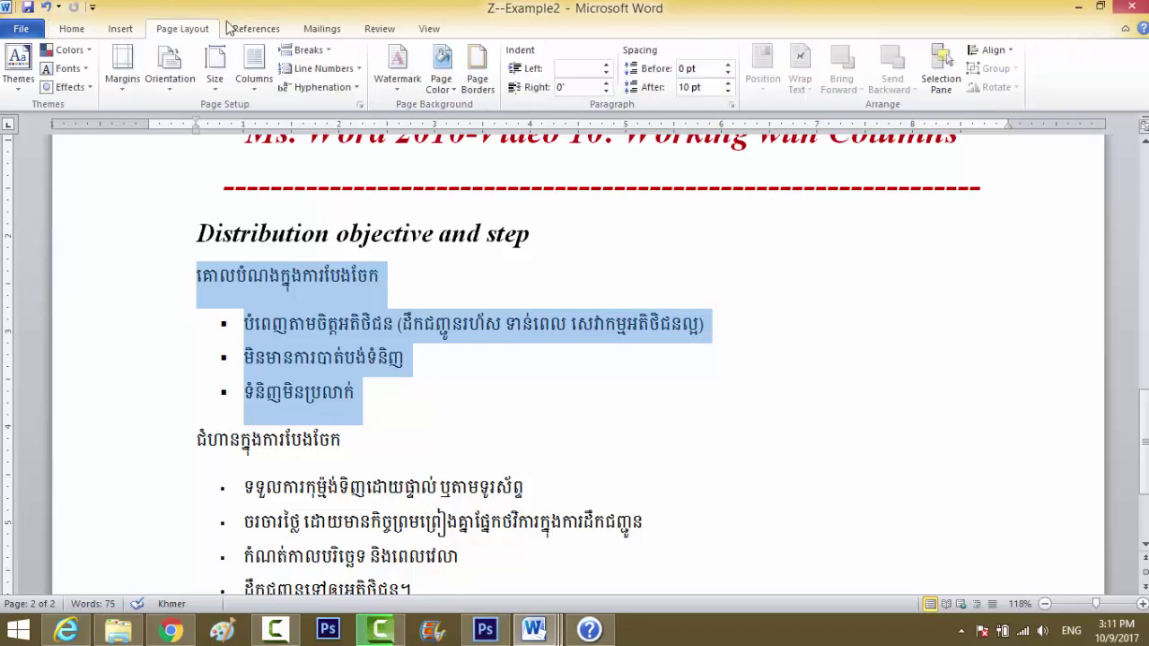
click(254, 67)
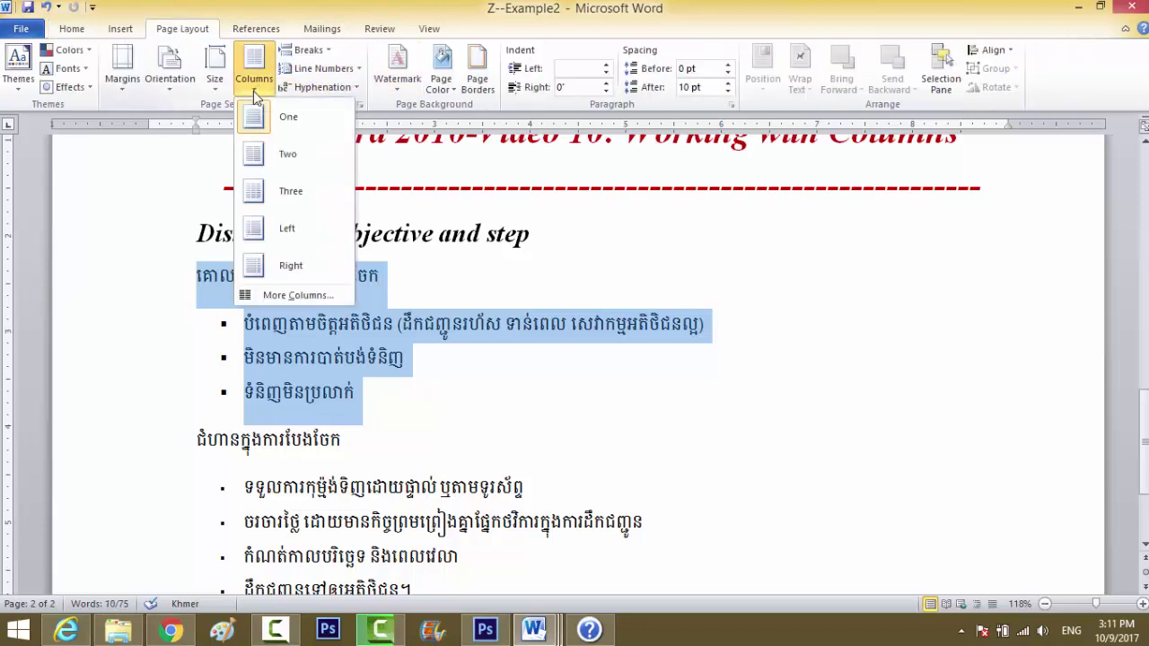
click(259, 166)
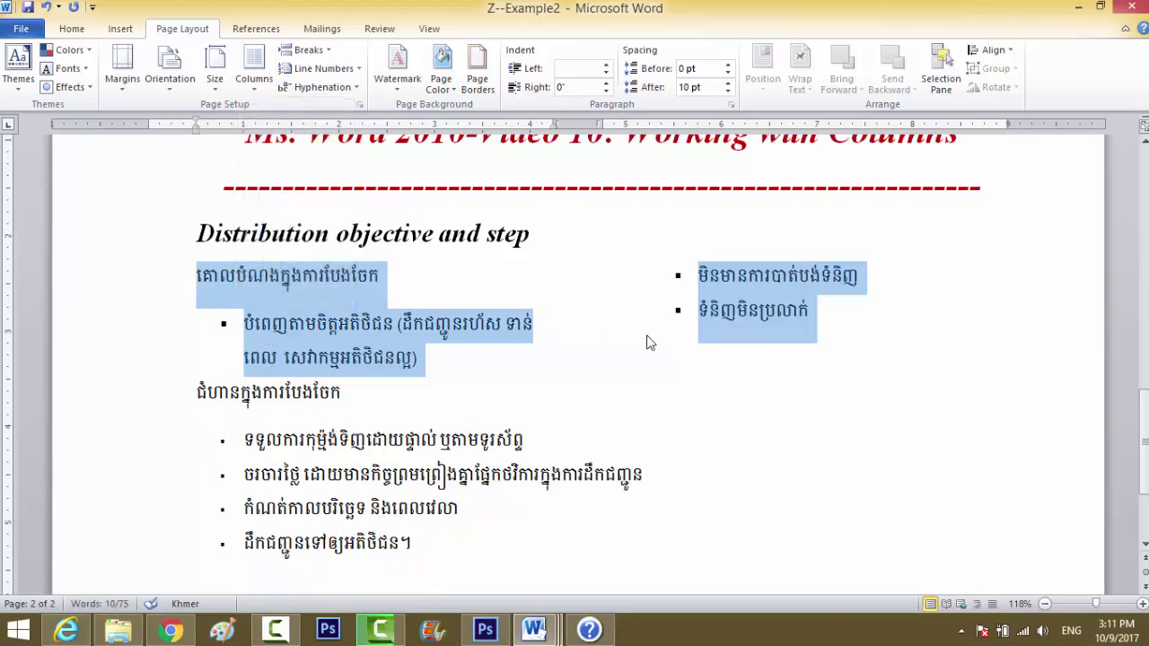
click(673, 338)
click(449, 359)
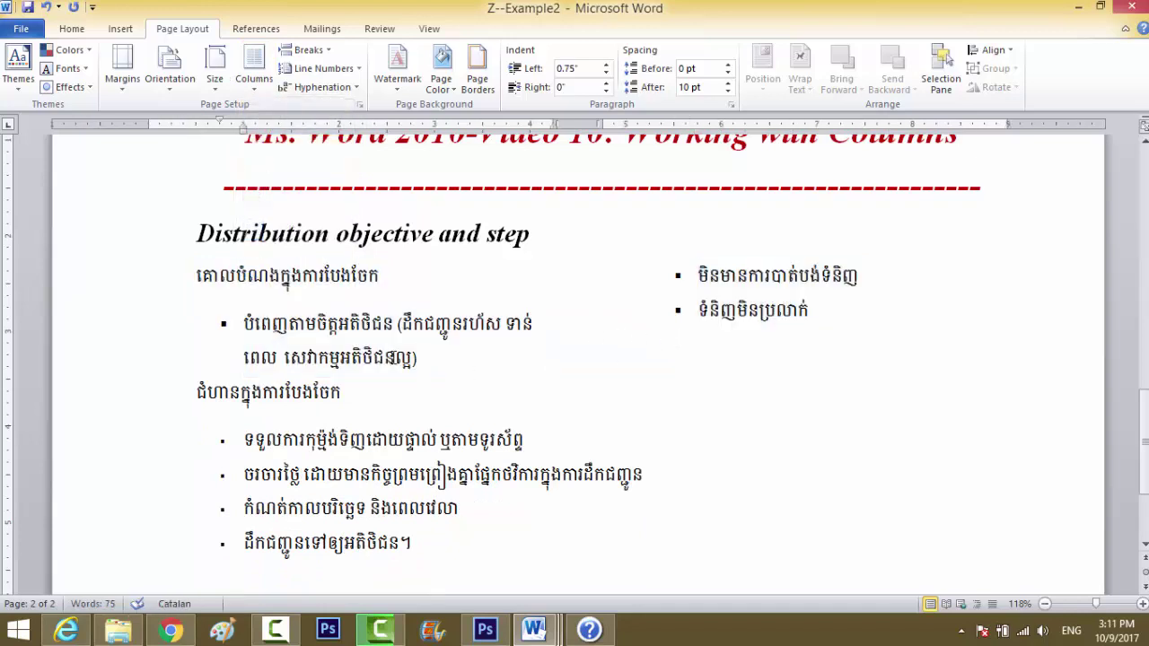
key(ctrl+z)
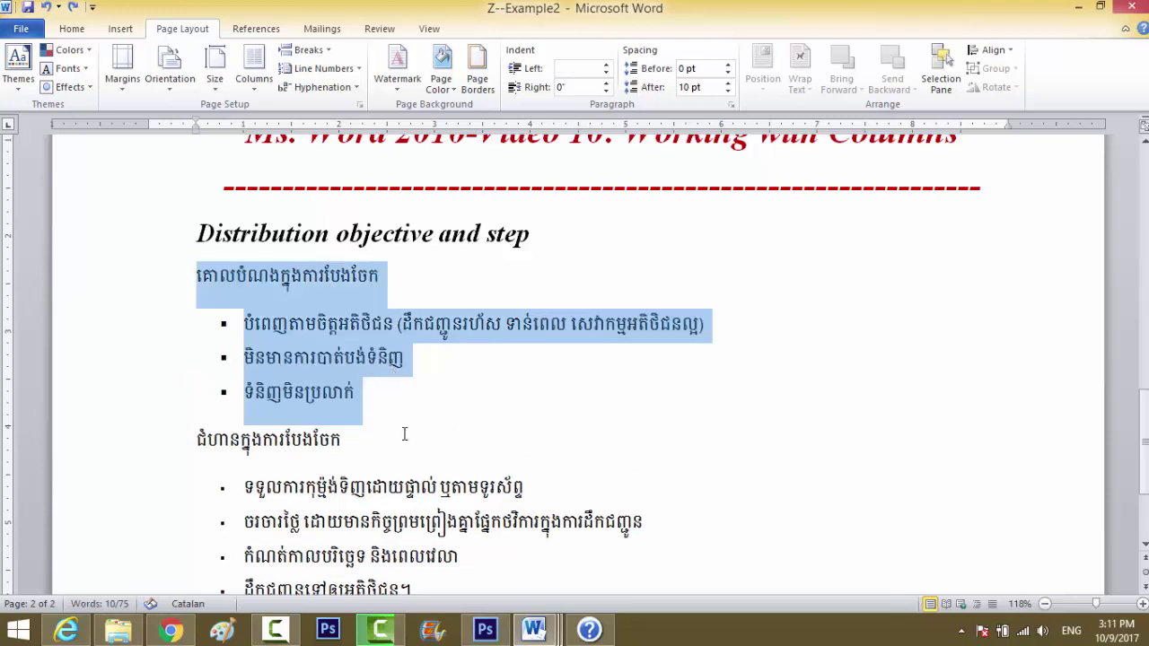
Select both Khmer lists and lay them out in two columns, objectives left, steps right.
click(406, 440)
scroll(421, 451, down, 1)
mouse_move(421, 451)
mouse_down()
mouse_move(193, 171)
mouse_move(181, 196)
mouse_up()
scroll(193, 171, up, 1)
click(255, 82)
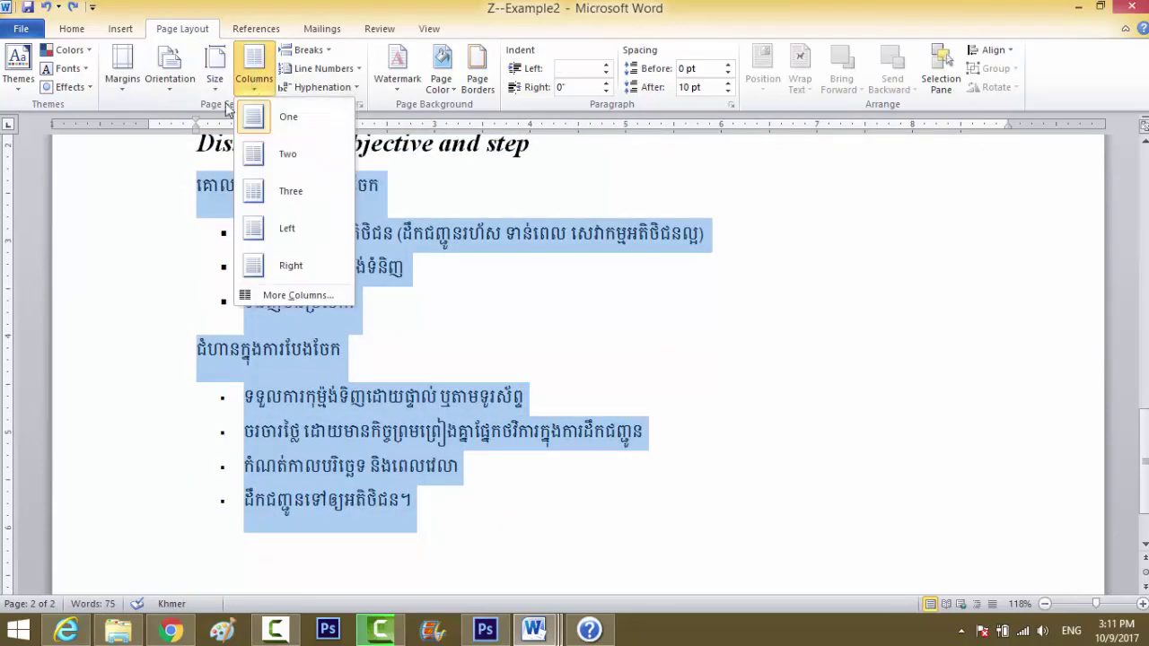
click(291, 156)
click(473, 378)
scroll(526, 382, up, 2)
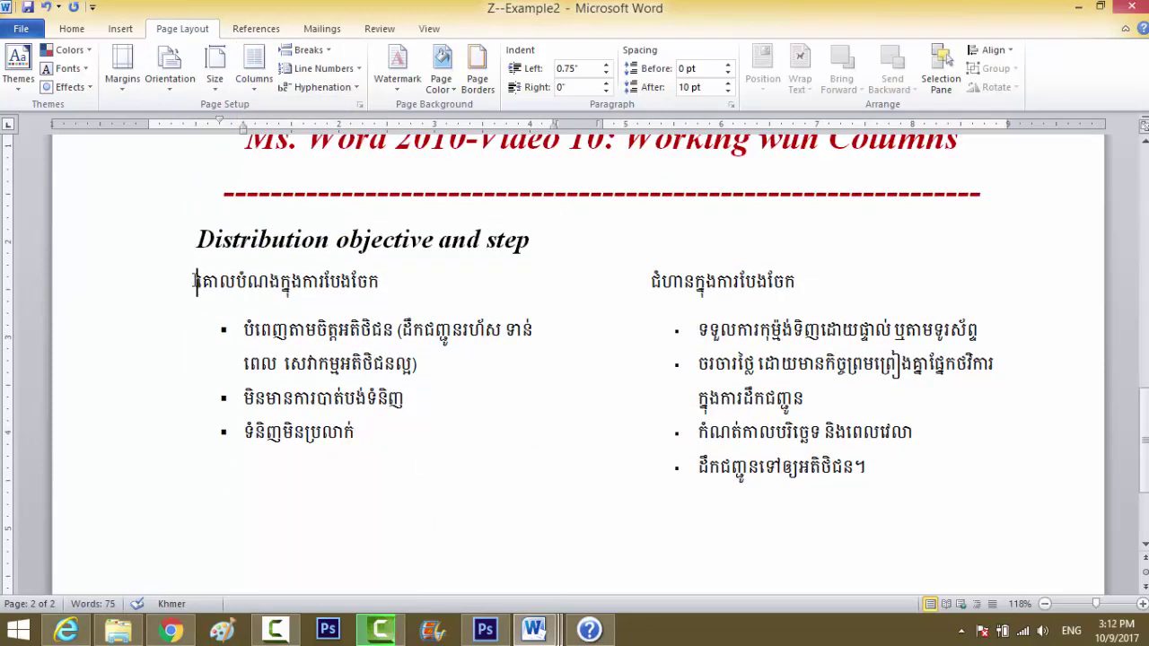
drag(195, 282, 354, 458)
click(289, 495)
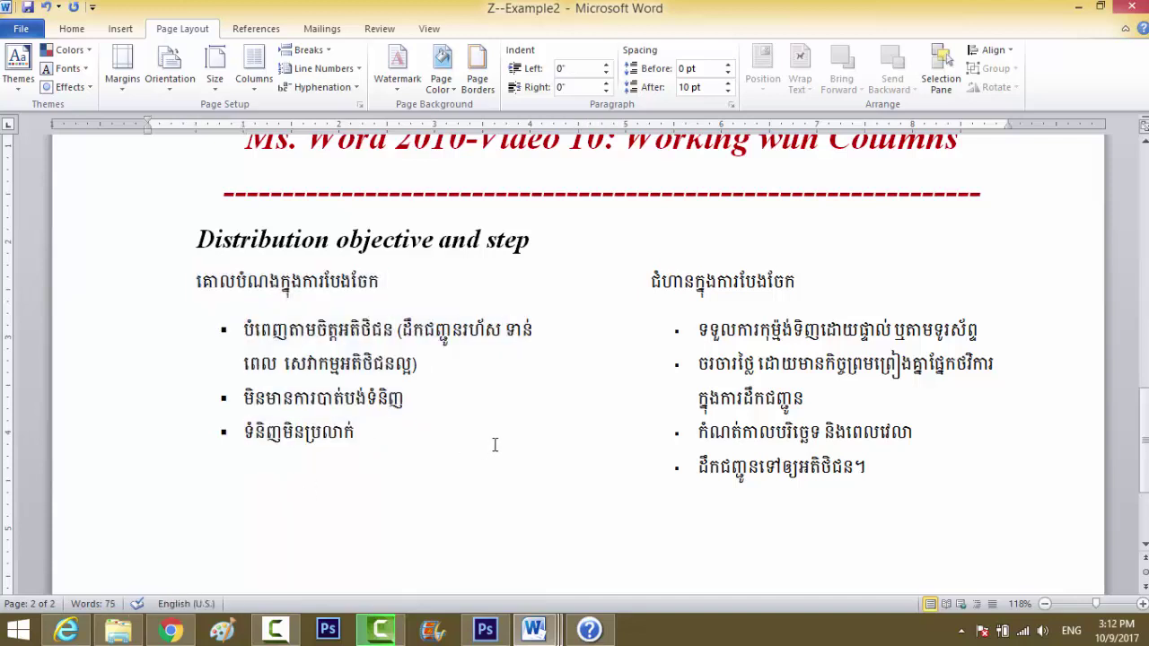
Widen the left column by dragging the ruler's column boundary to the right.
click(654, 337)
click(741, 287)
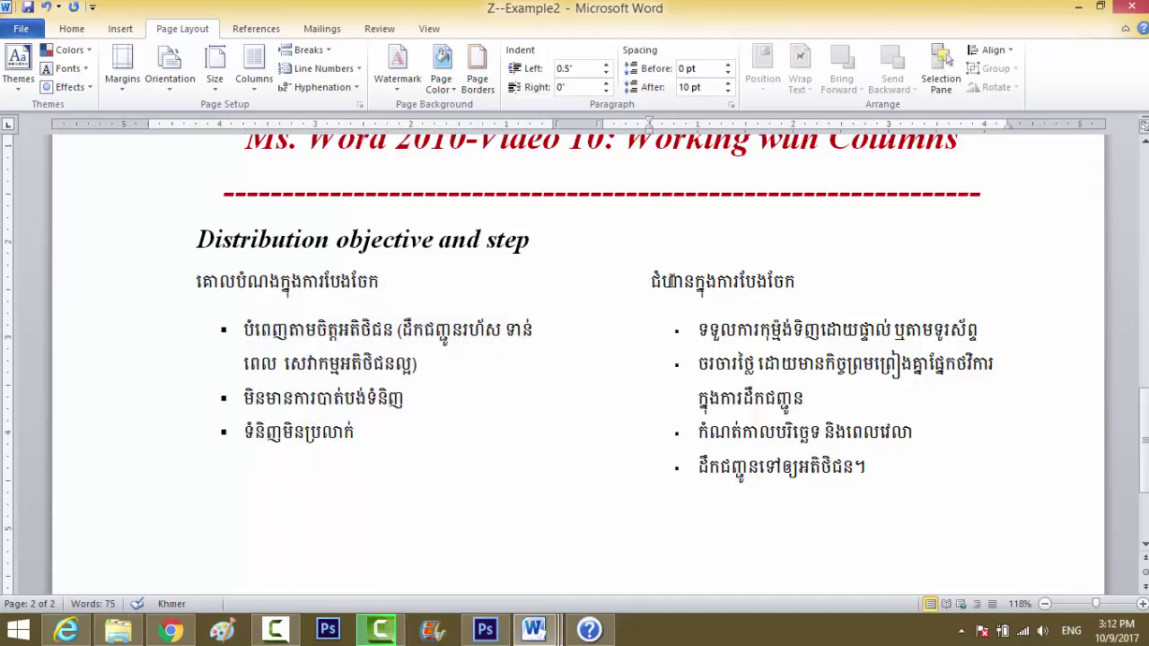
click(682, 286)
drag(554, 121, 578, 125)
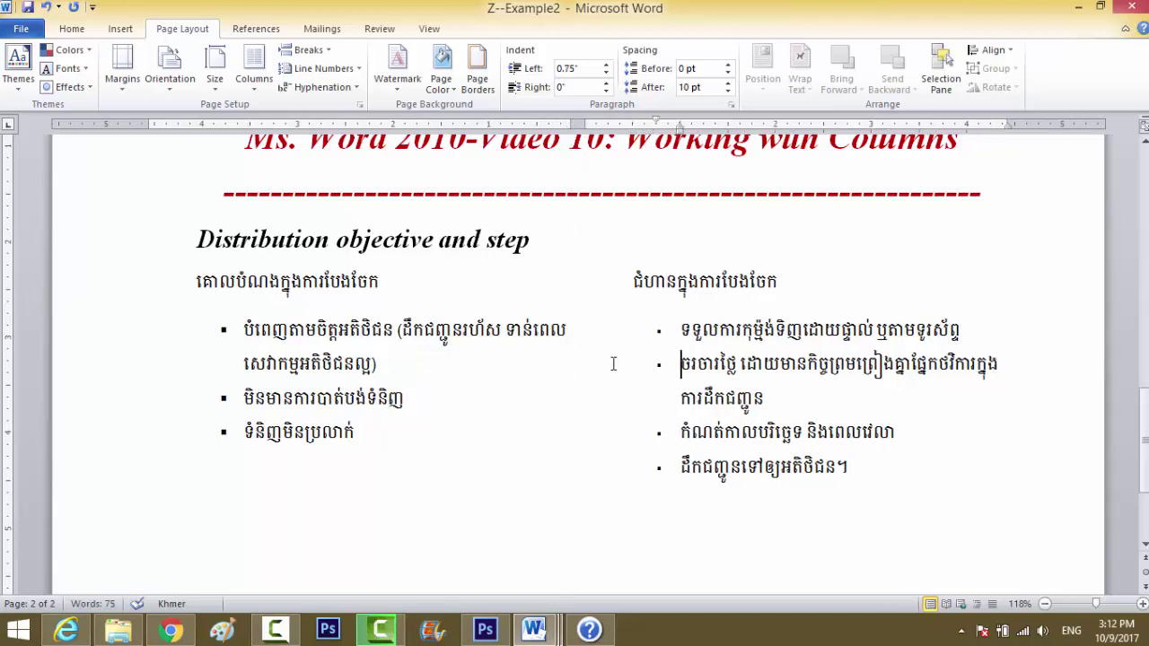
click(479, 377)
Replace the right column's last two bullets with a column break.
ctrl+scroll(605, 435, down, 2)
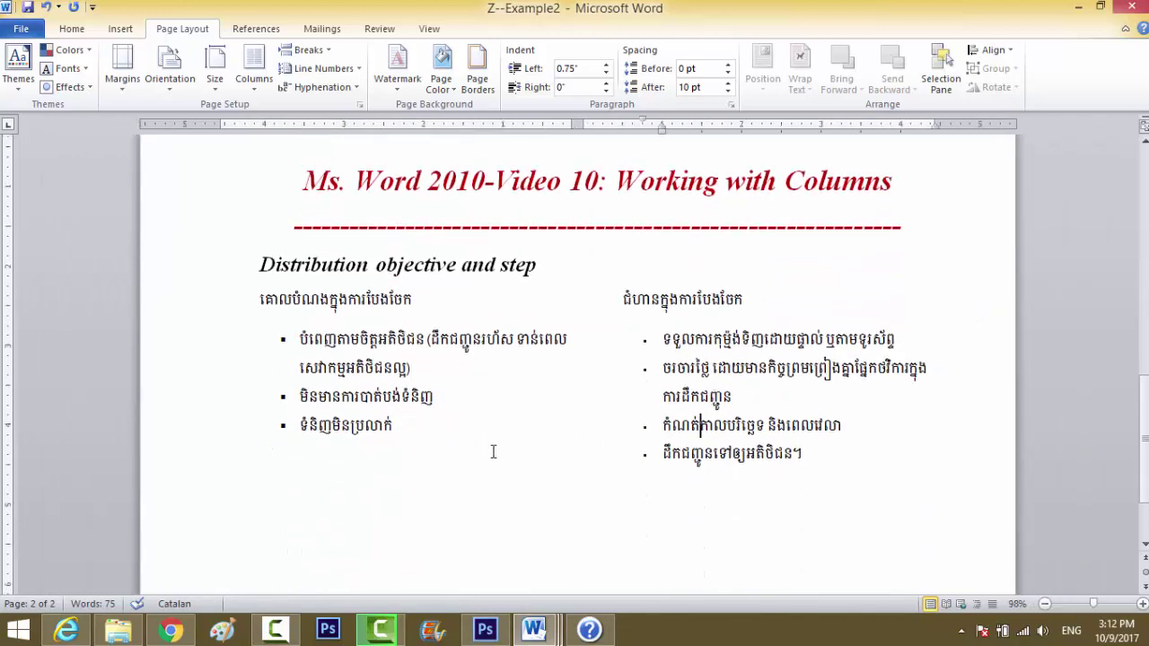
drag(811, 456, 657, 424)
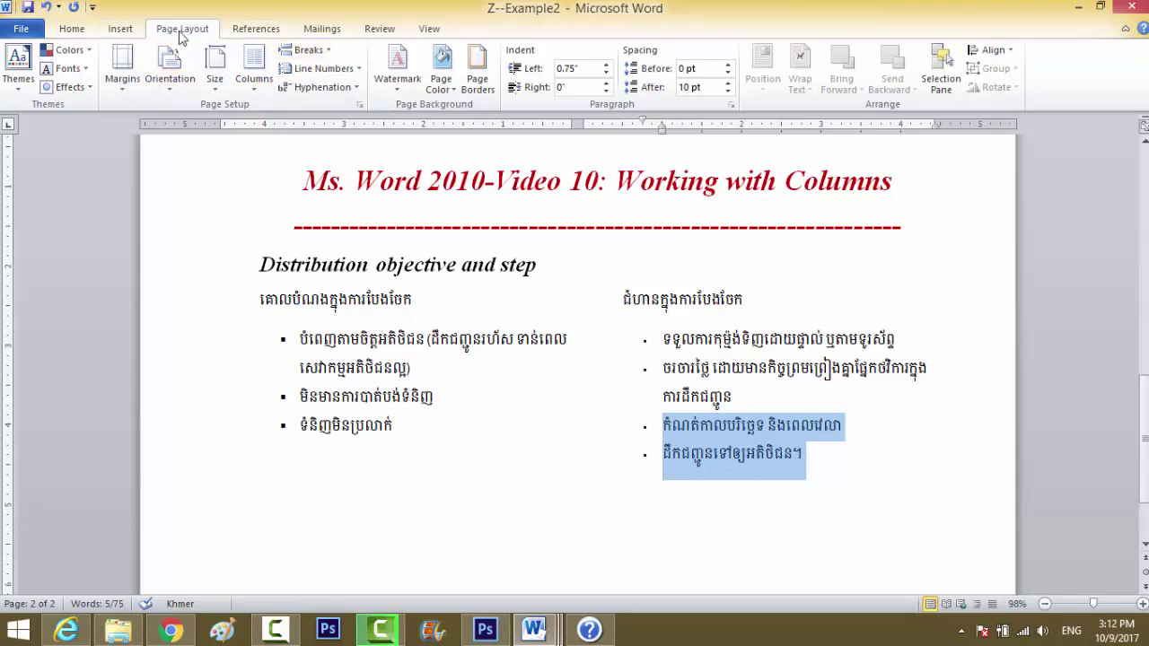
click(325, 52)
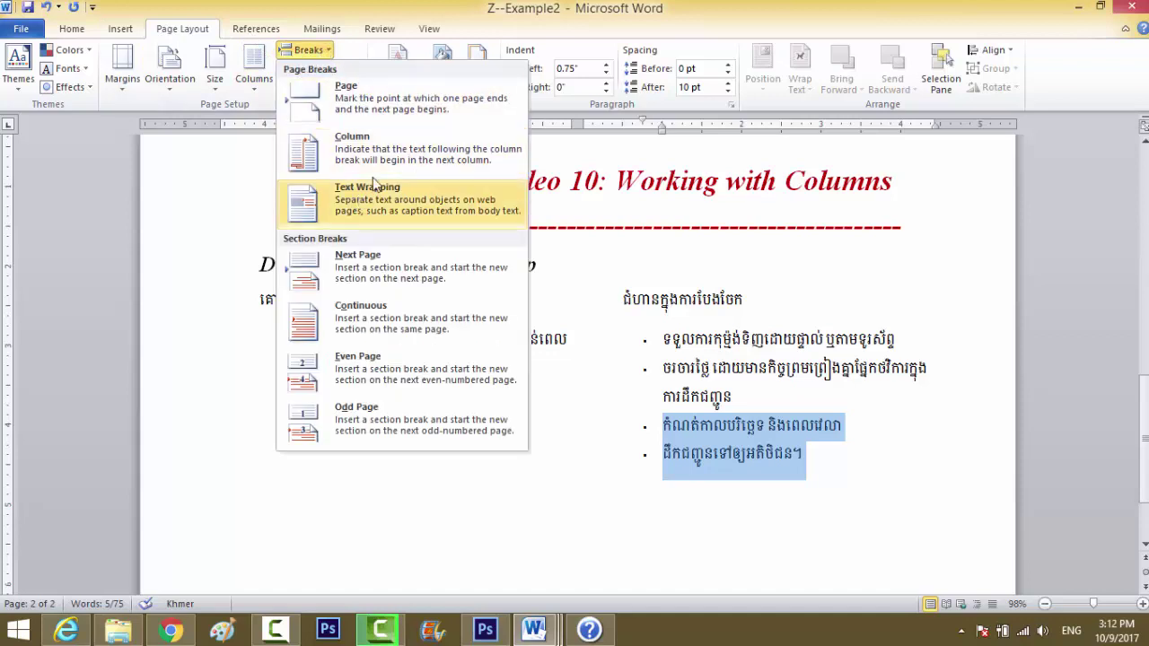
click(381, 182)
scroll(589, 347, down, 3)
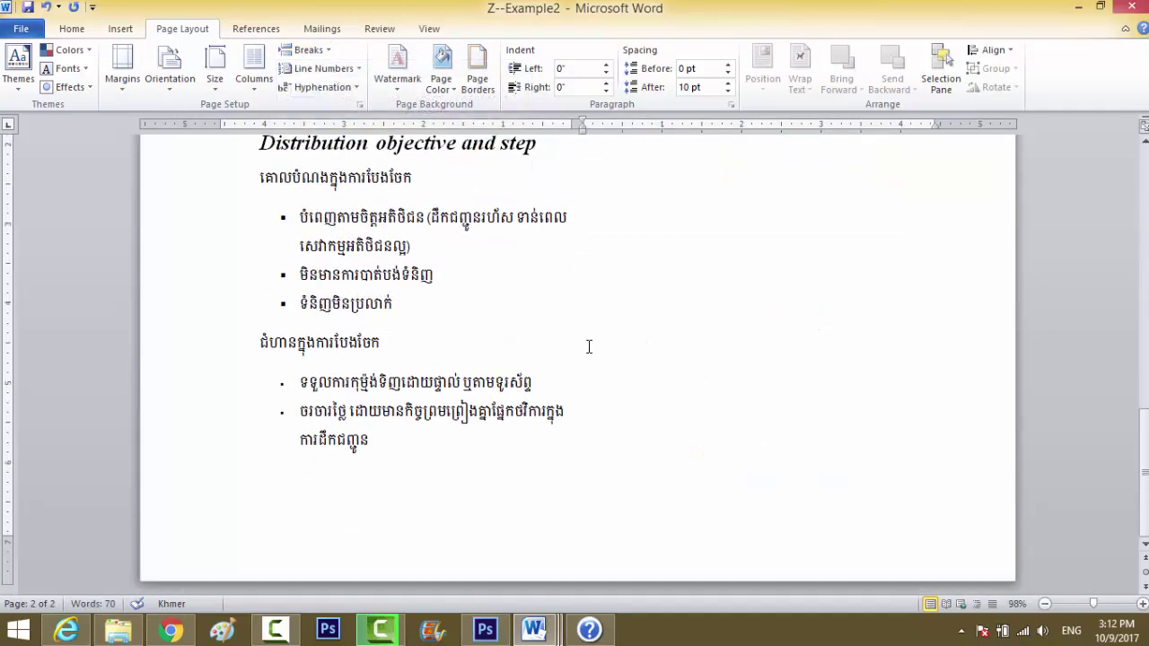
drag(408, 444, 215, 184)
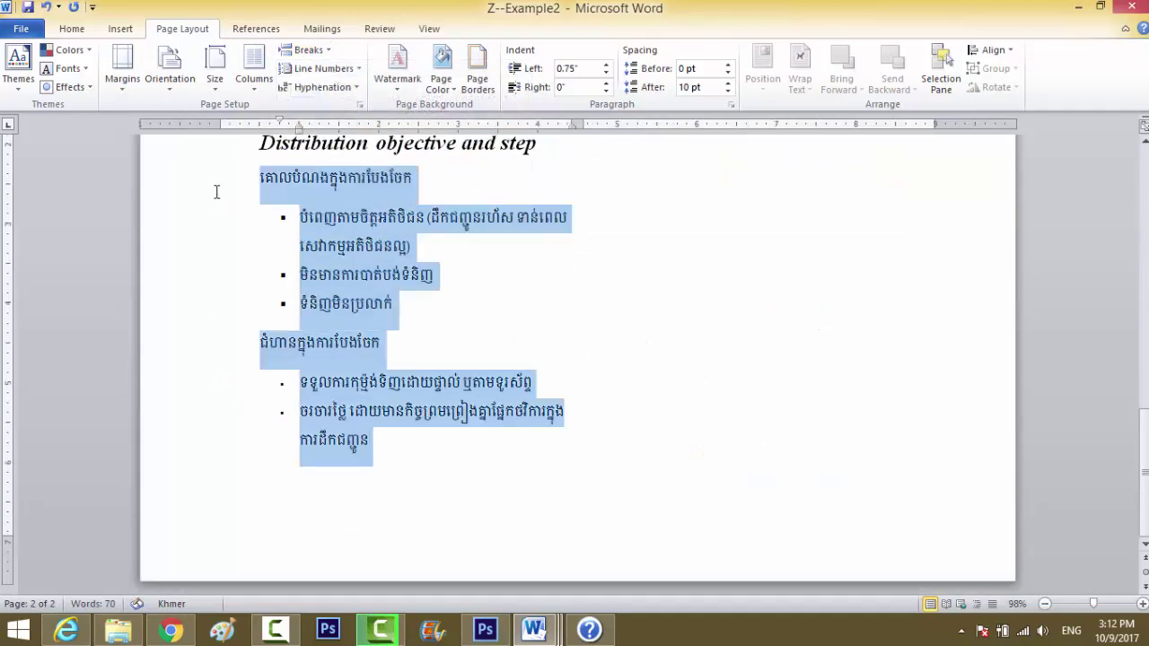
Reselect all the text of both Khmer lists under 'Distribution objective and step'.
click(764, 351)
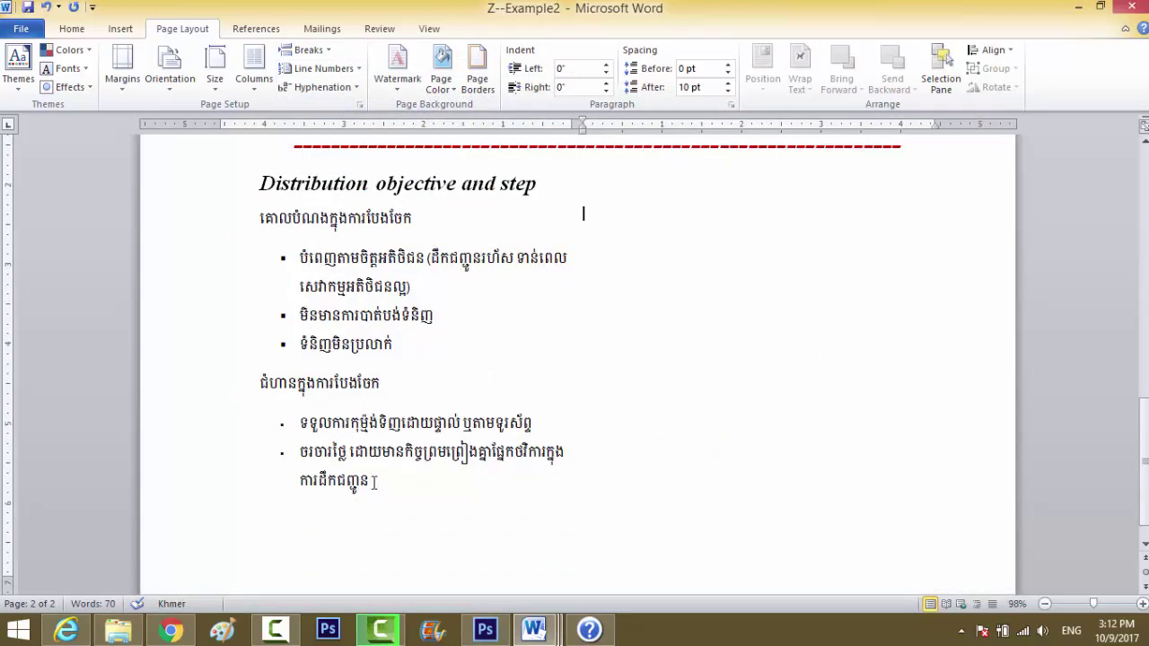
drag(372, 482, 199, 228)
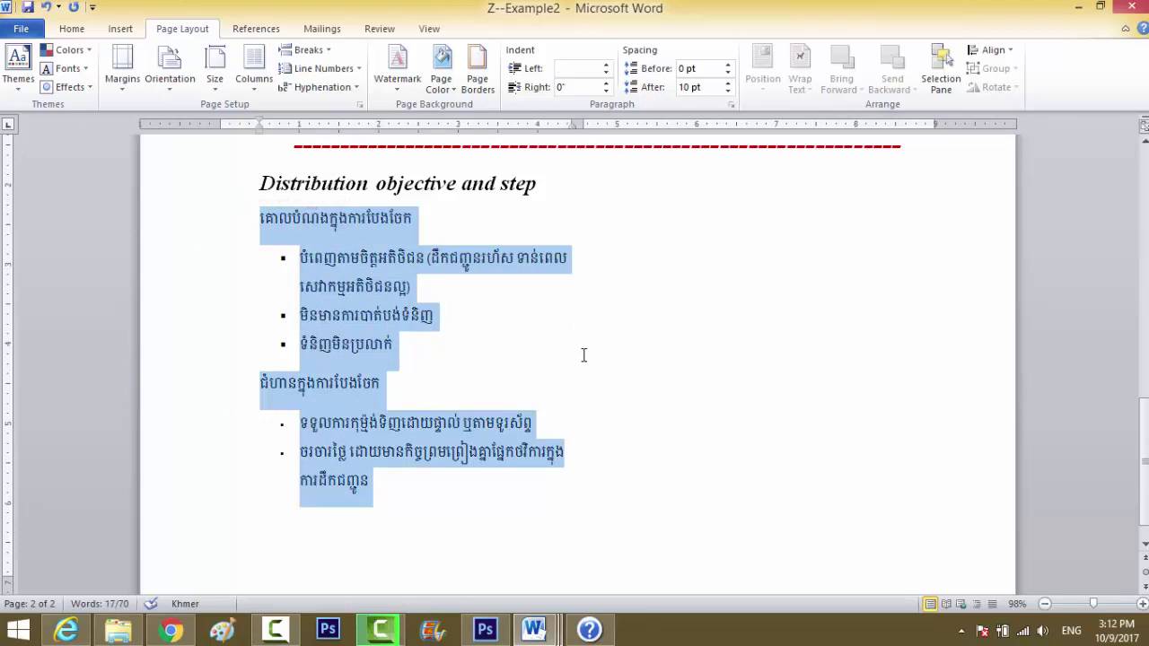
click(552, 329)
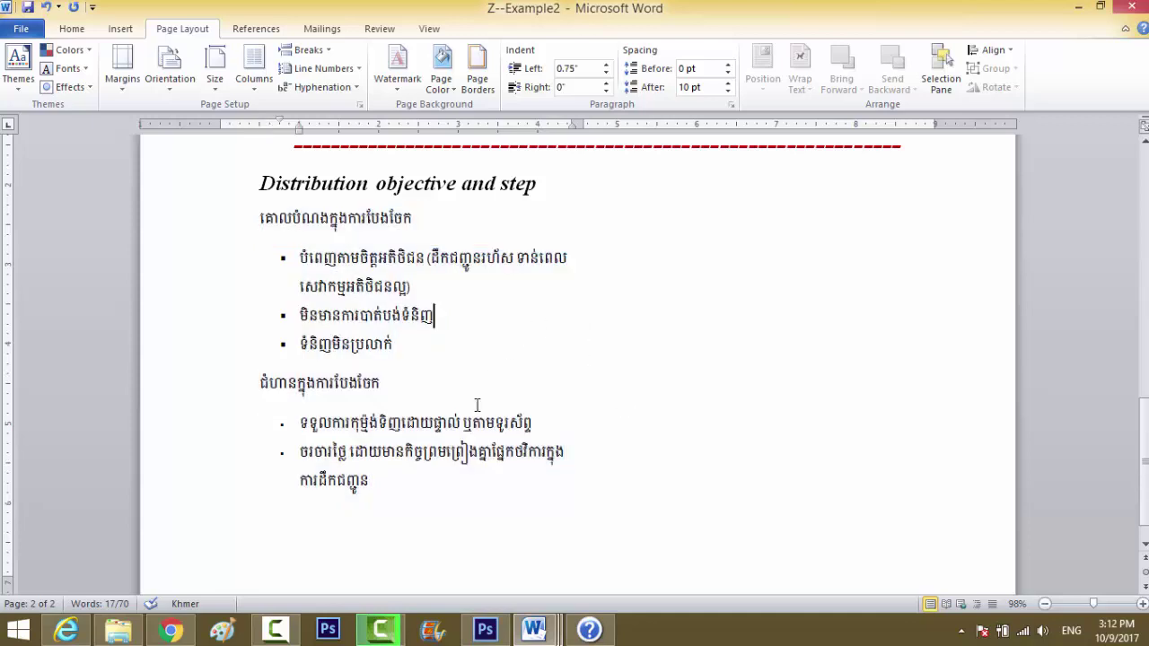
mouse_move(386, 485)
mouse_down()
mouse_move(301, 452)
mouse_move(249, 226)
mouse_up()
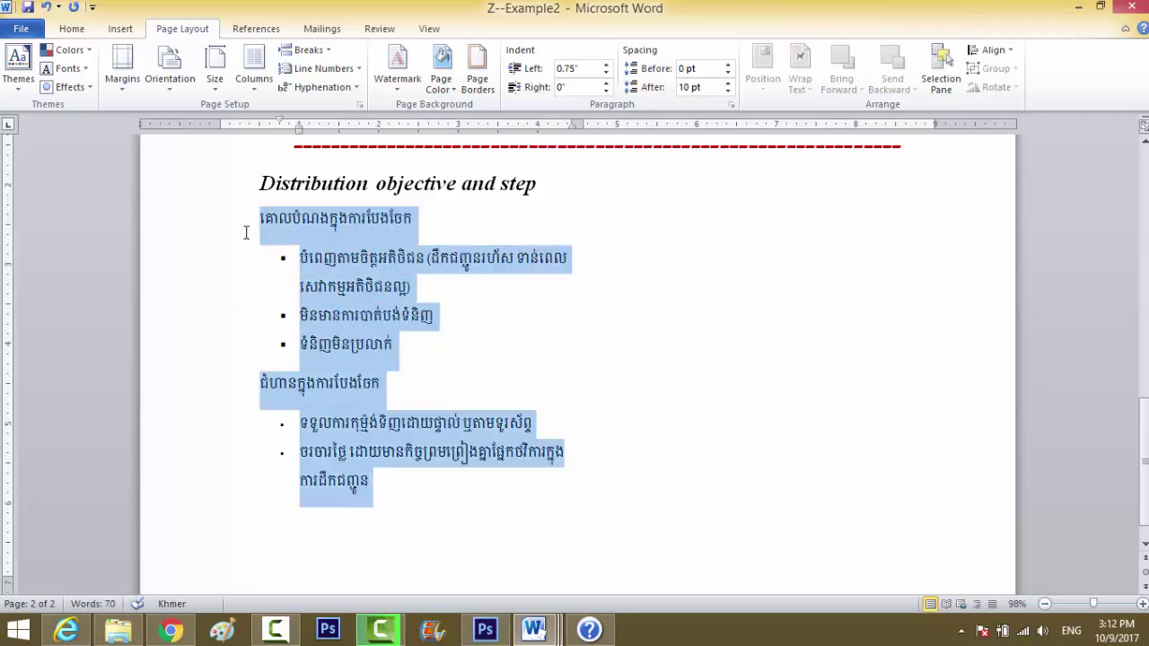
Try a three-column layout on the lists, then switch back to two columns.
click(254, 68)
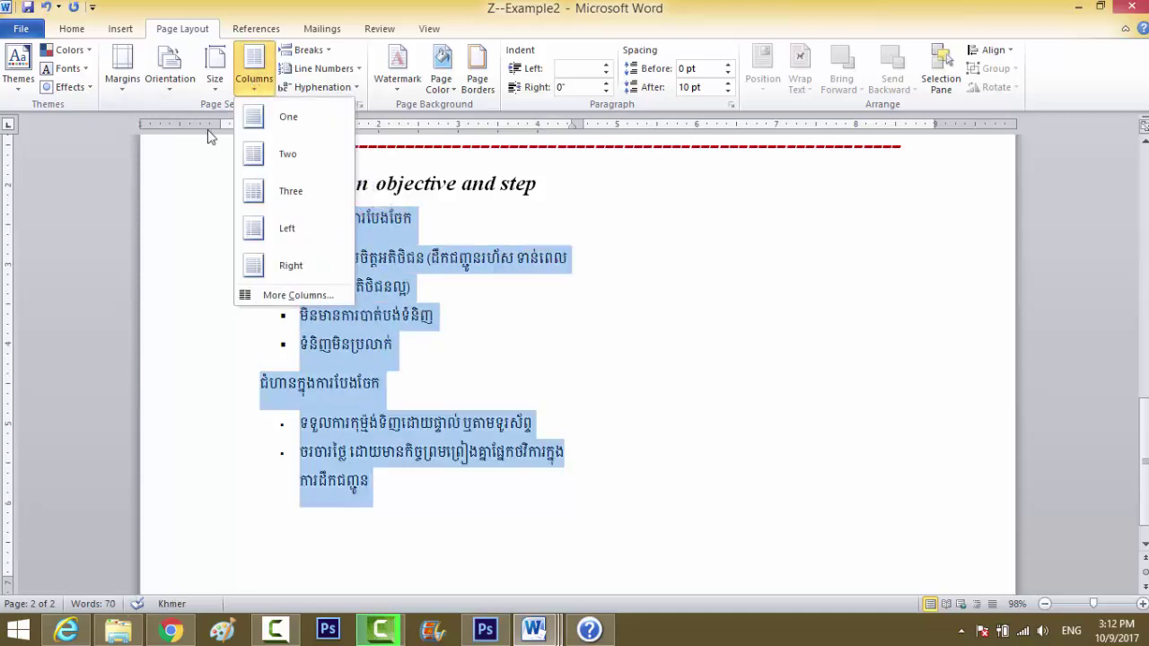
click(278, 188)
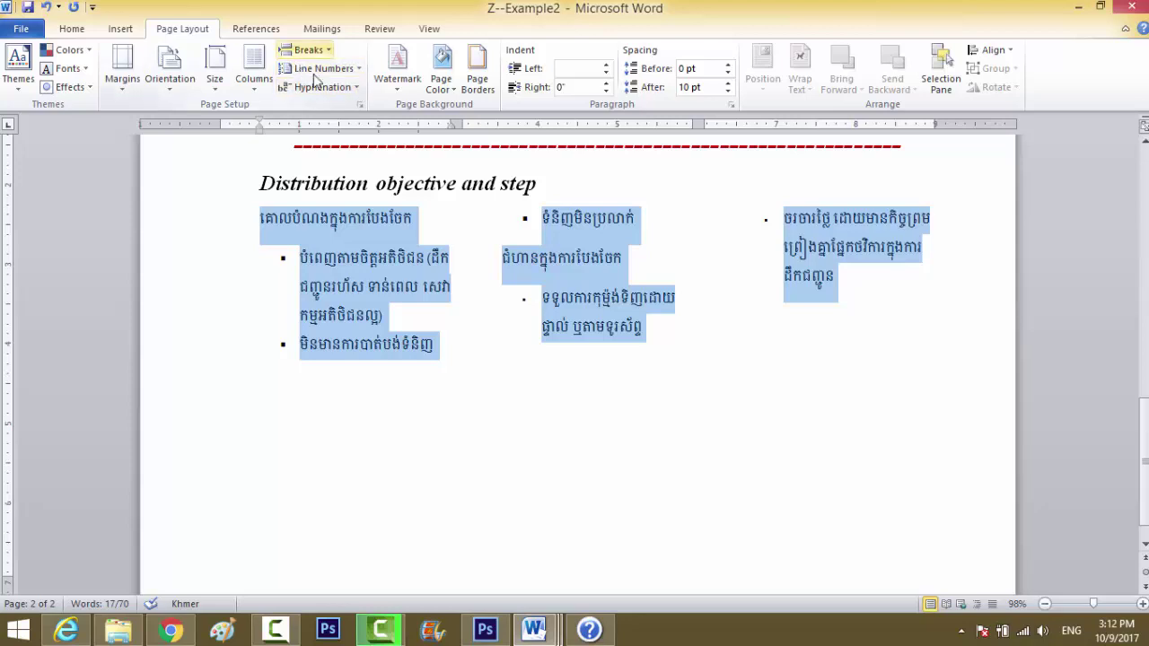
click(253, 82)
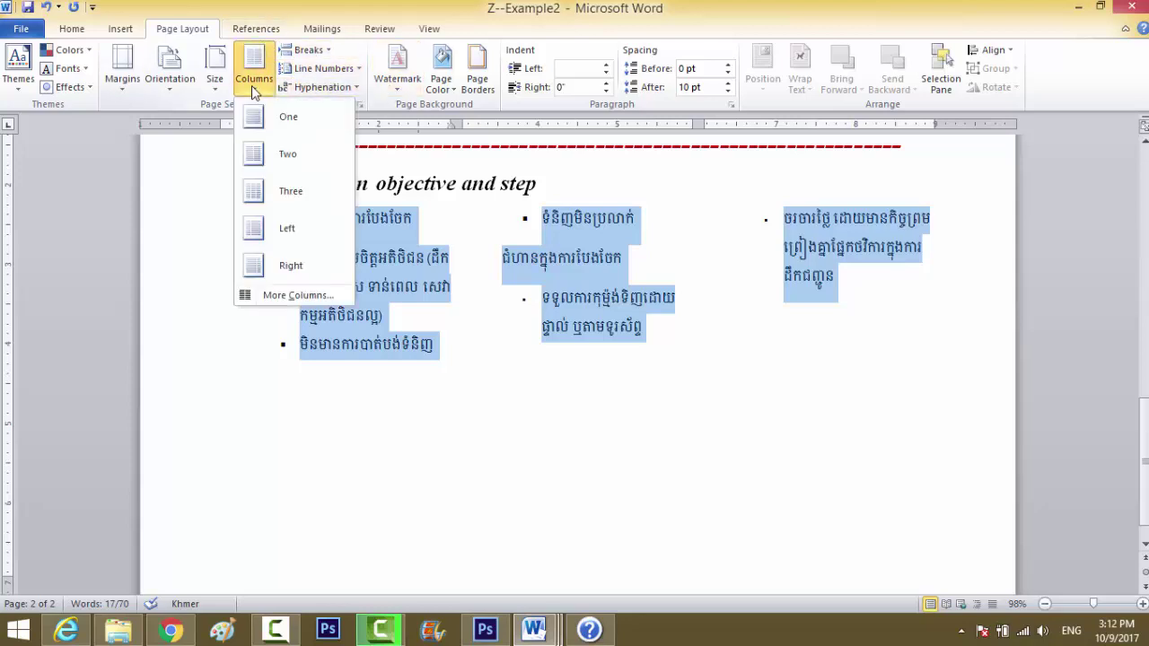
click(287, 156)
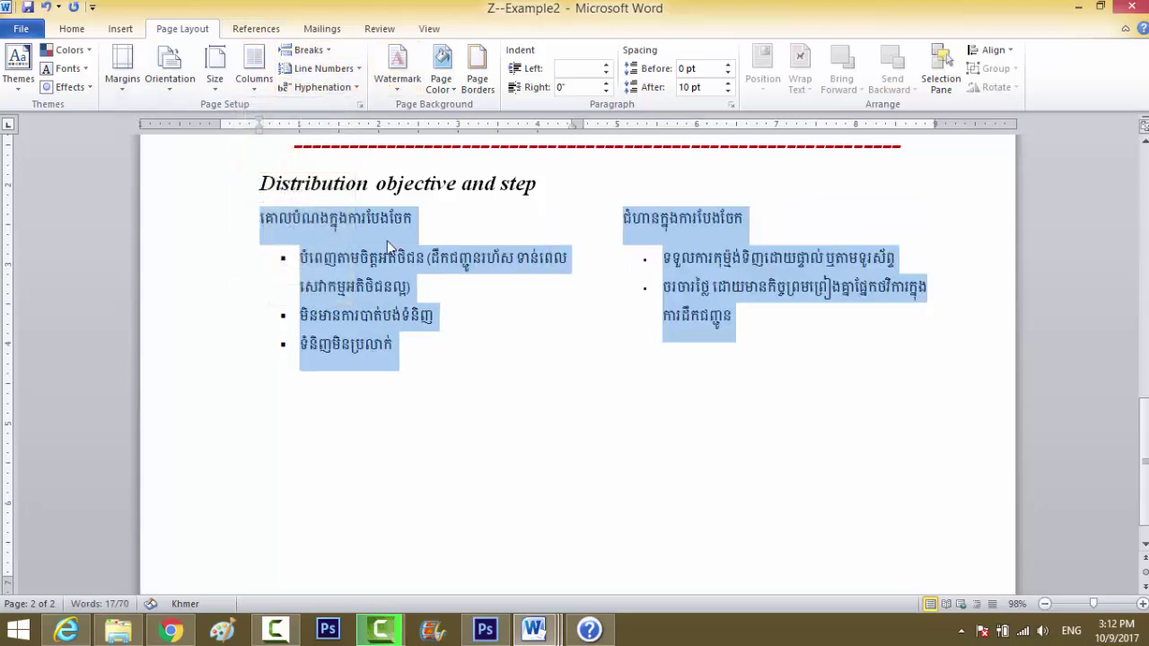
click(572, 329)
Select the three items in the left column below its heading.
drag(260, 218, 418, 224)
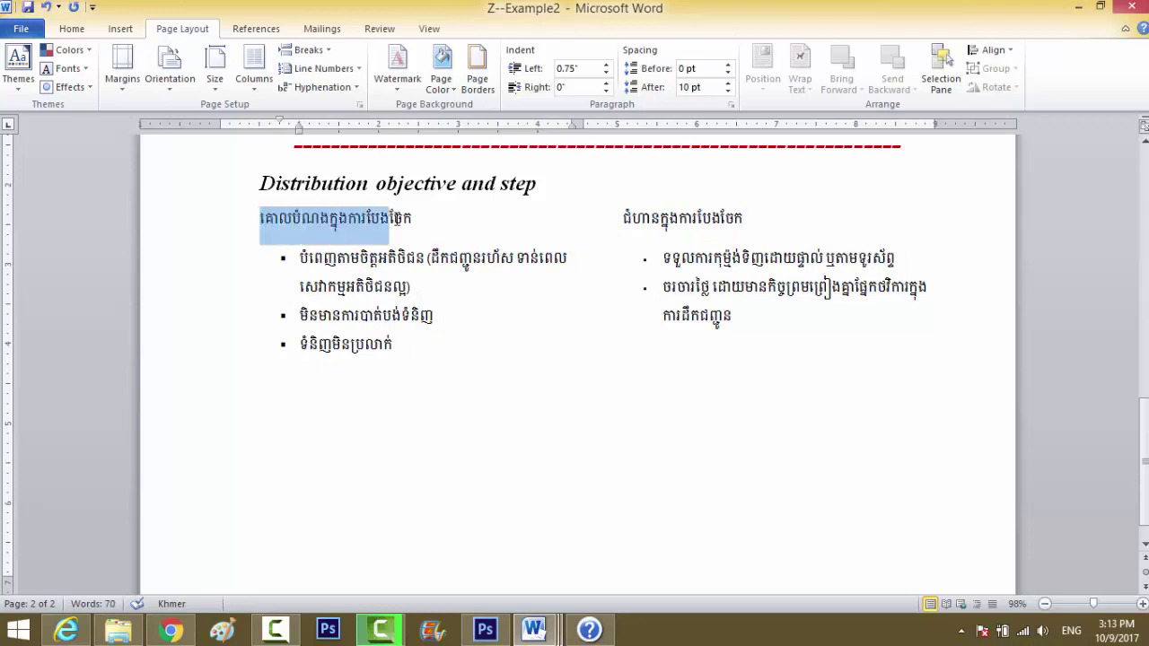
drag(622, 219, 757, 227)
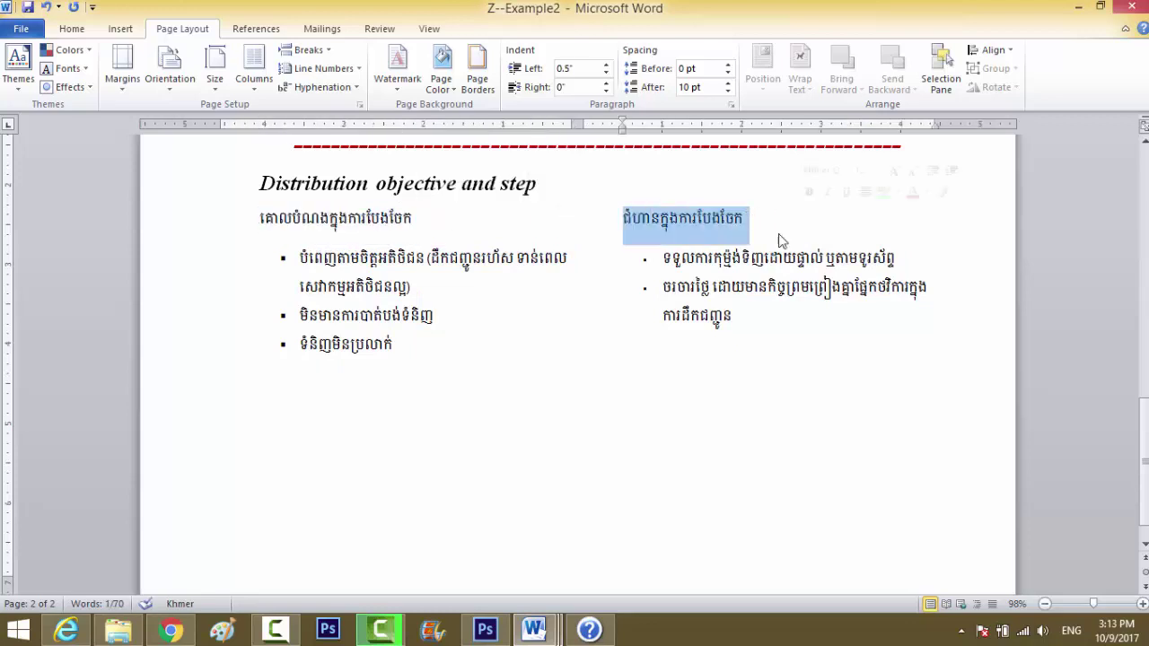
click(397, 346)
drag(401, 350, 224, 241)
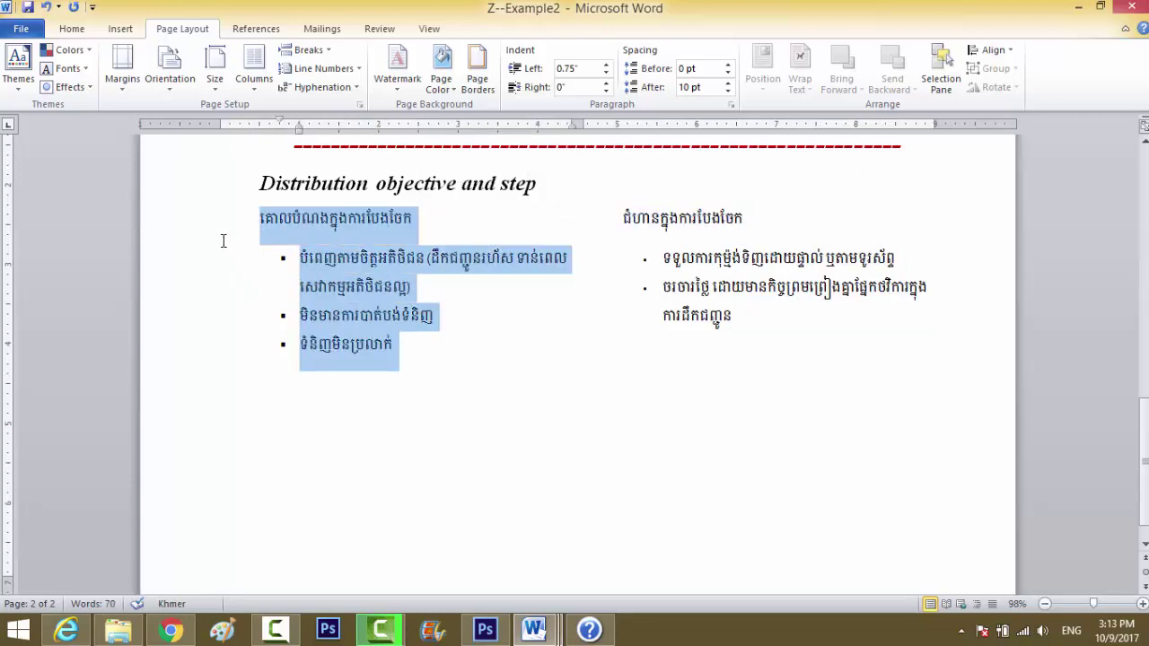
click(383, 350)
drag(404, 350, 296, 263)
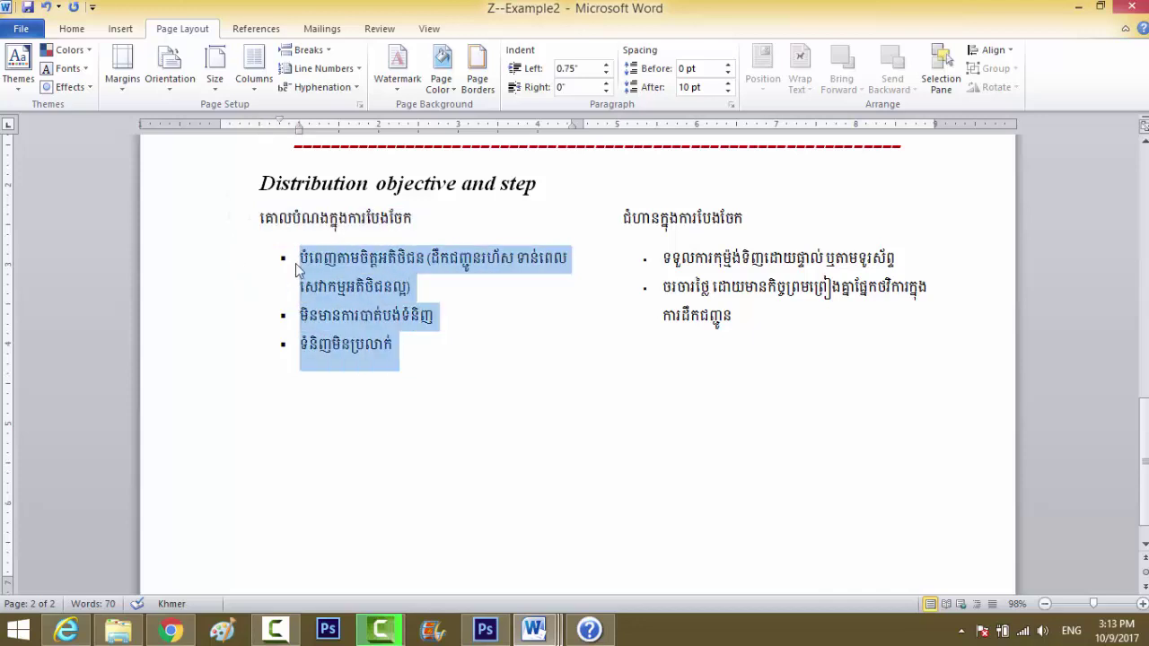
click(311, 316)
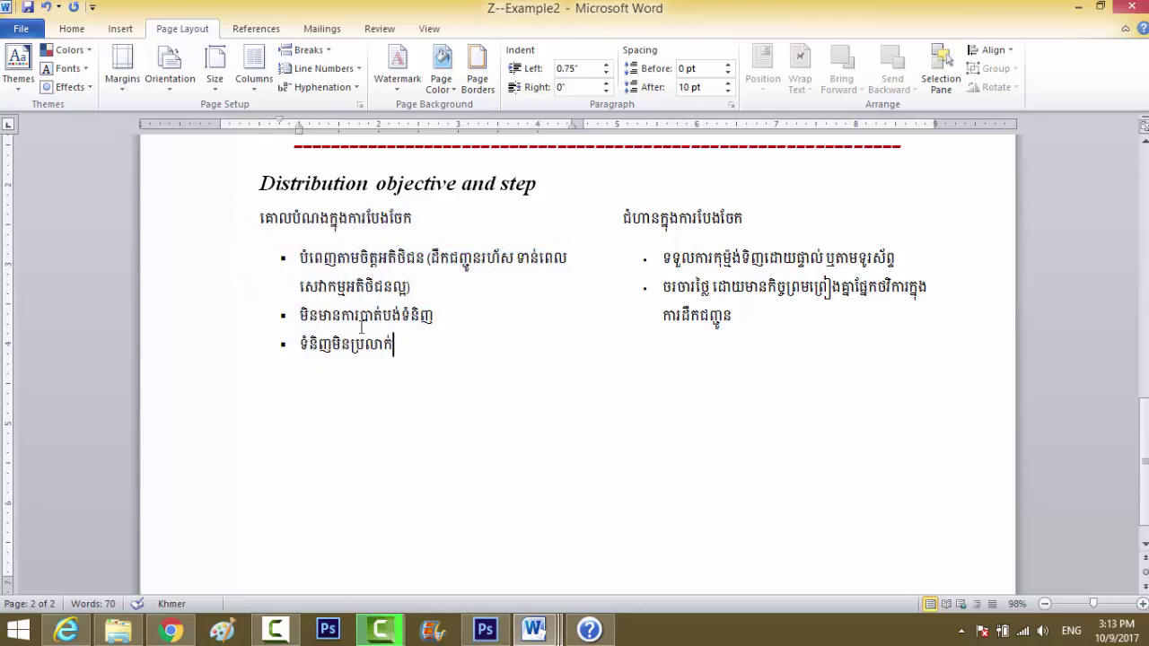
drag(400, 346, 298, 258)
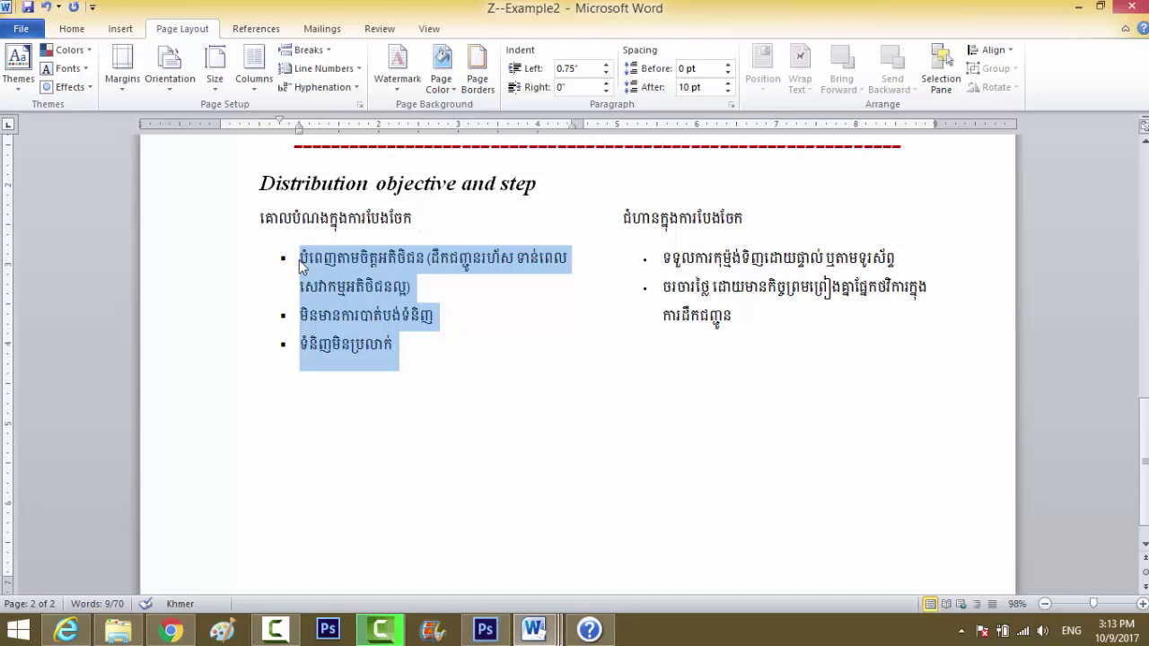
Reapply bullets to the left-column items with the Home tab's Bullets button.
click(84, 32)
click(367, 57)
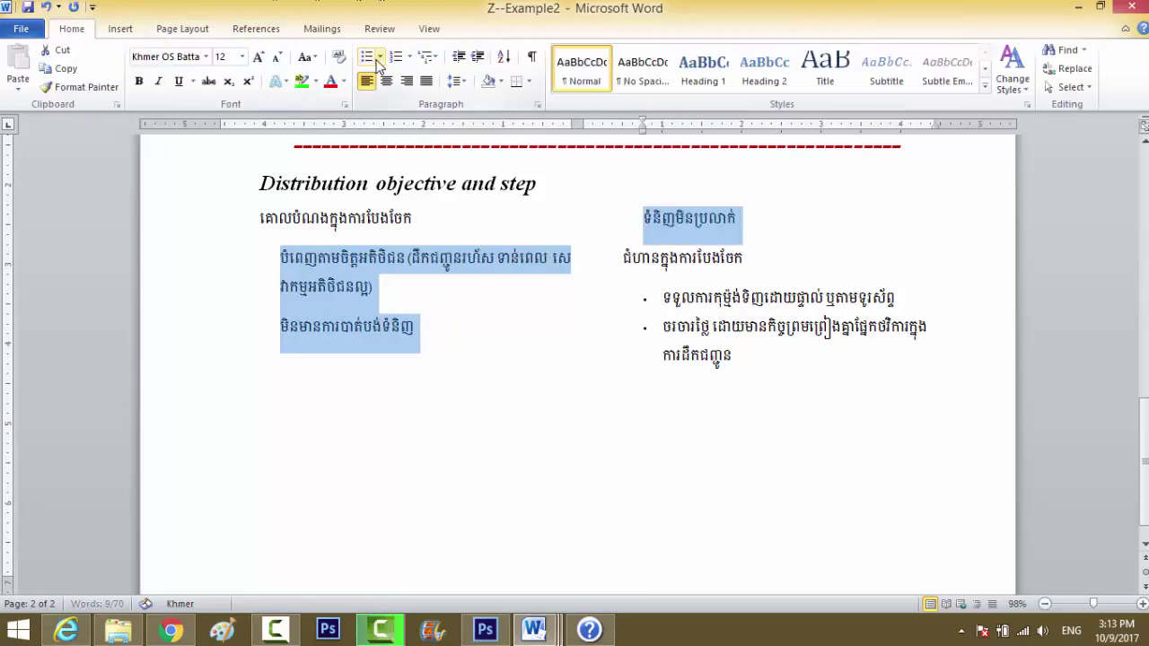
click(375, 59)
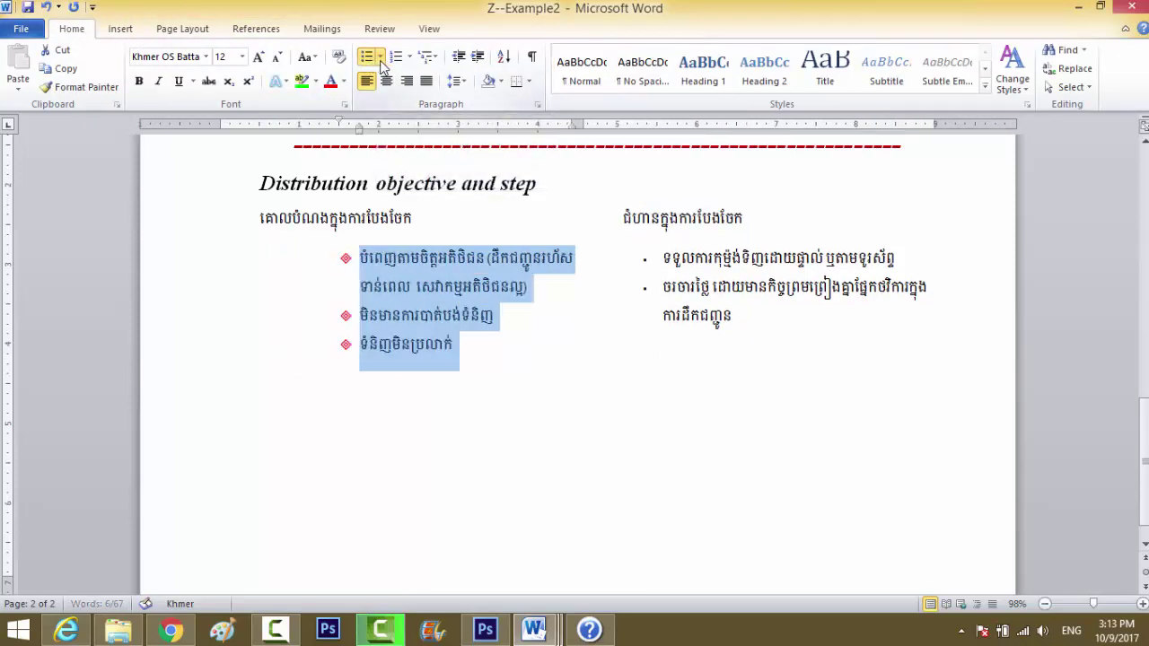
click(664, 261)
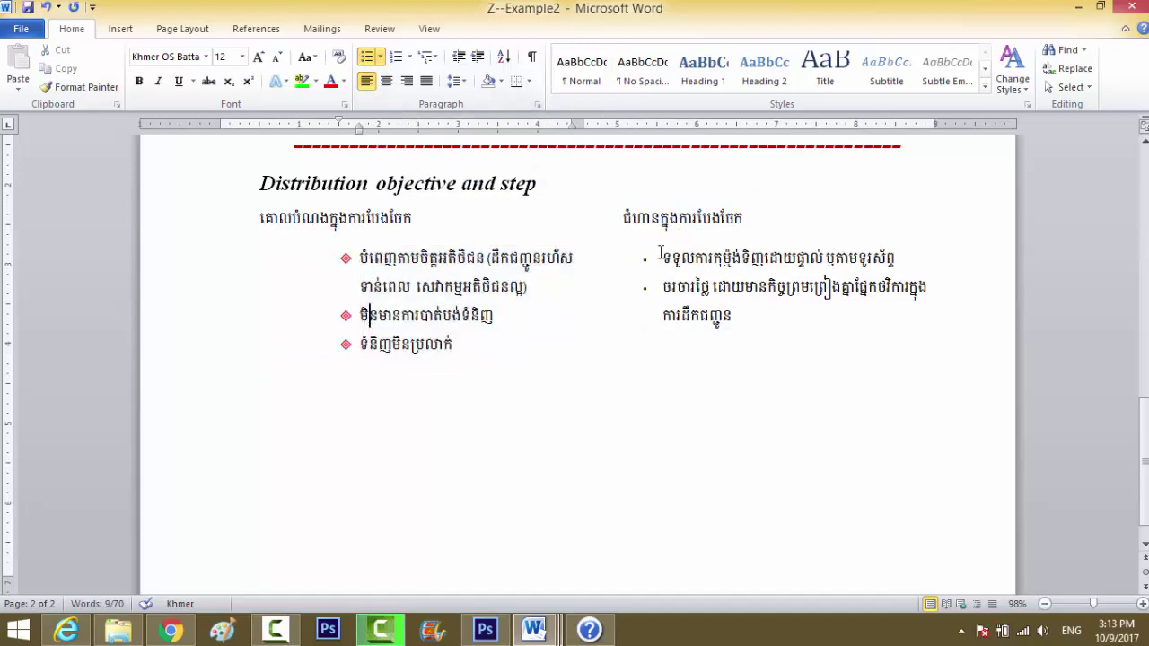
click(569, 483)
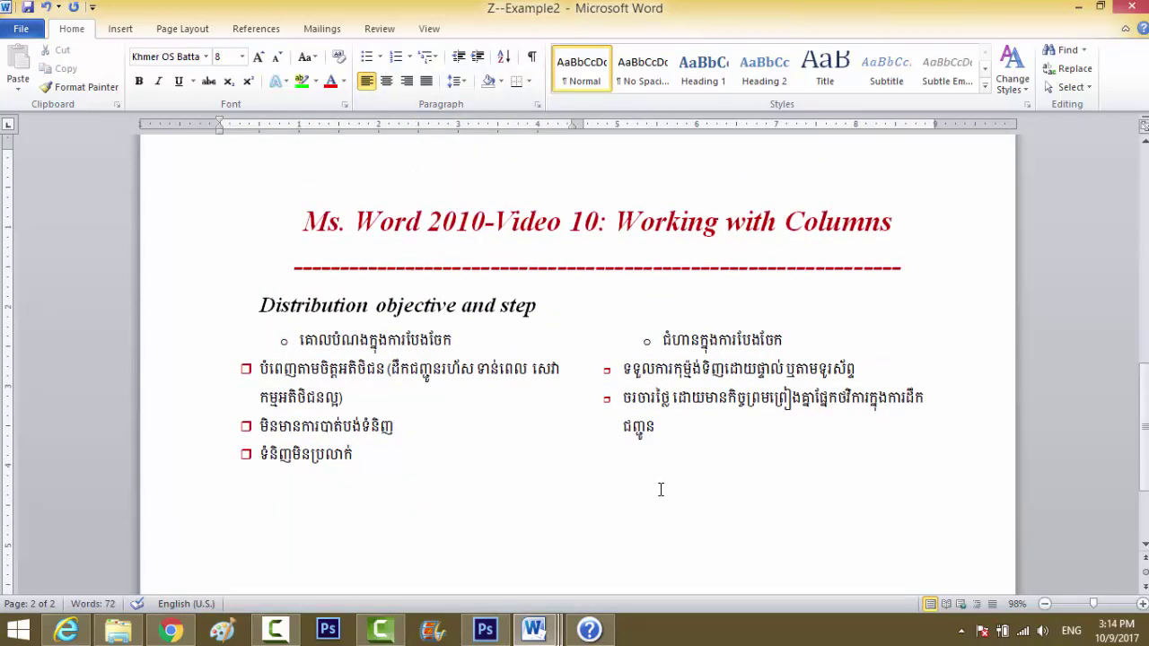
Bring up the More Columns dialog, showing one 9" column for this section, and move it aside.
drag(585, 477, 183, 310)
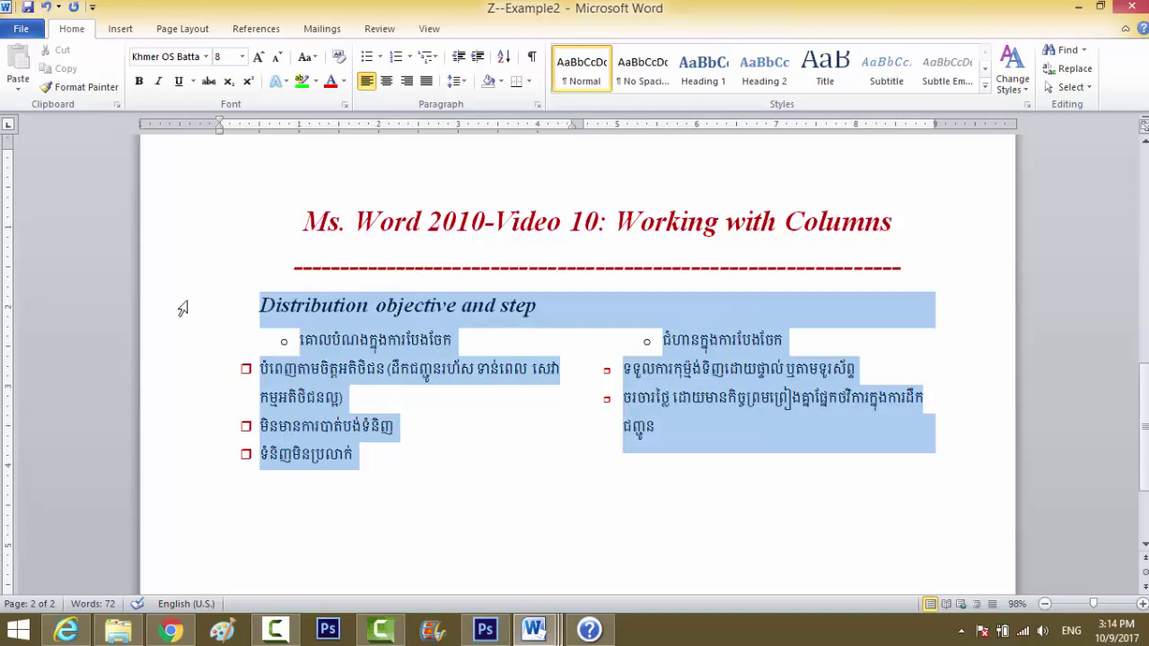
click(187, 29)
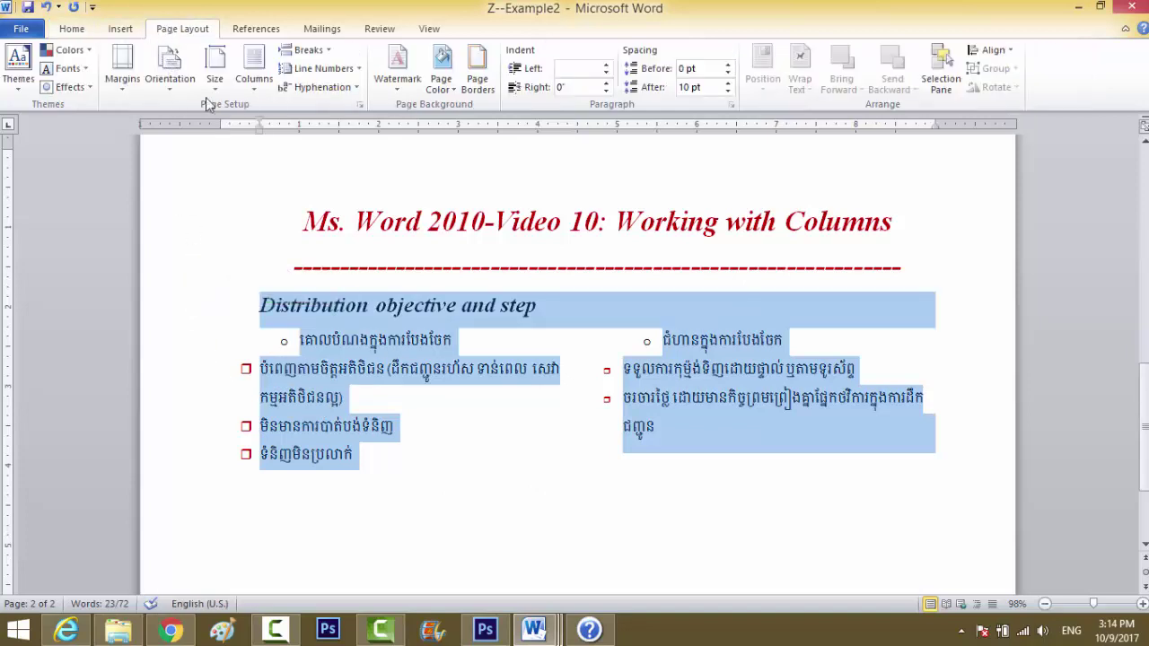
click(560, 446)
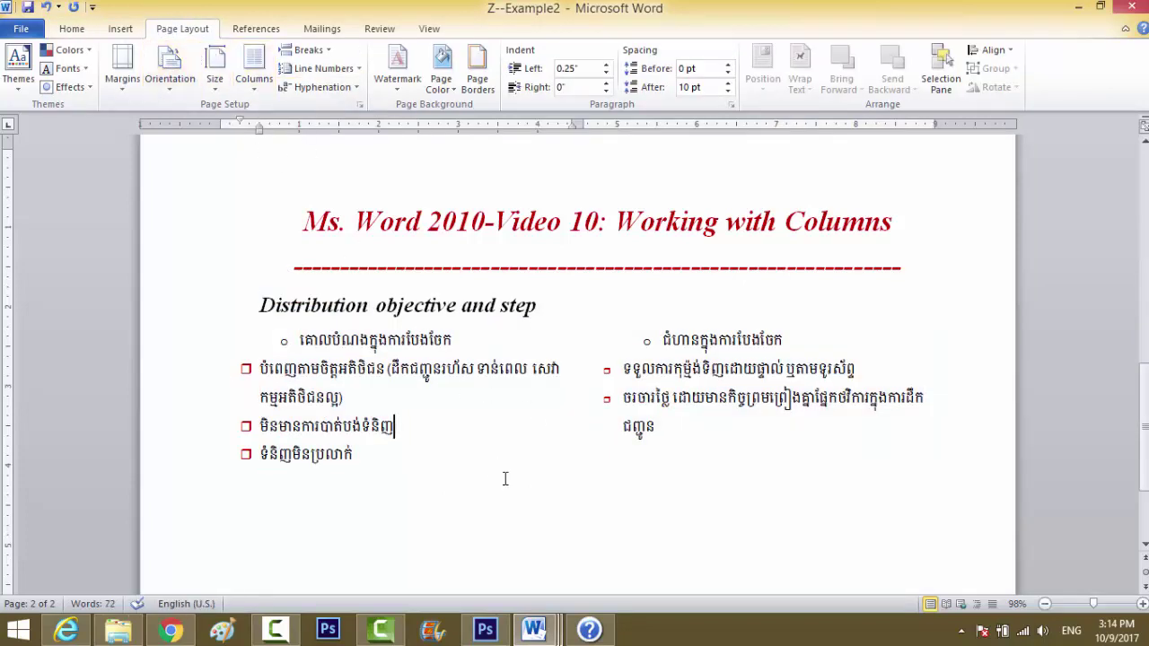
click(260, 81)
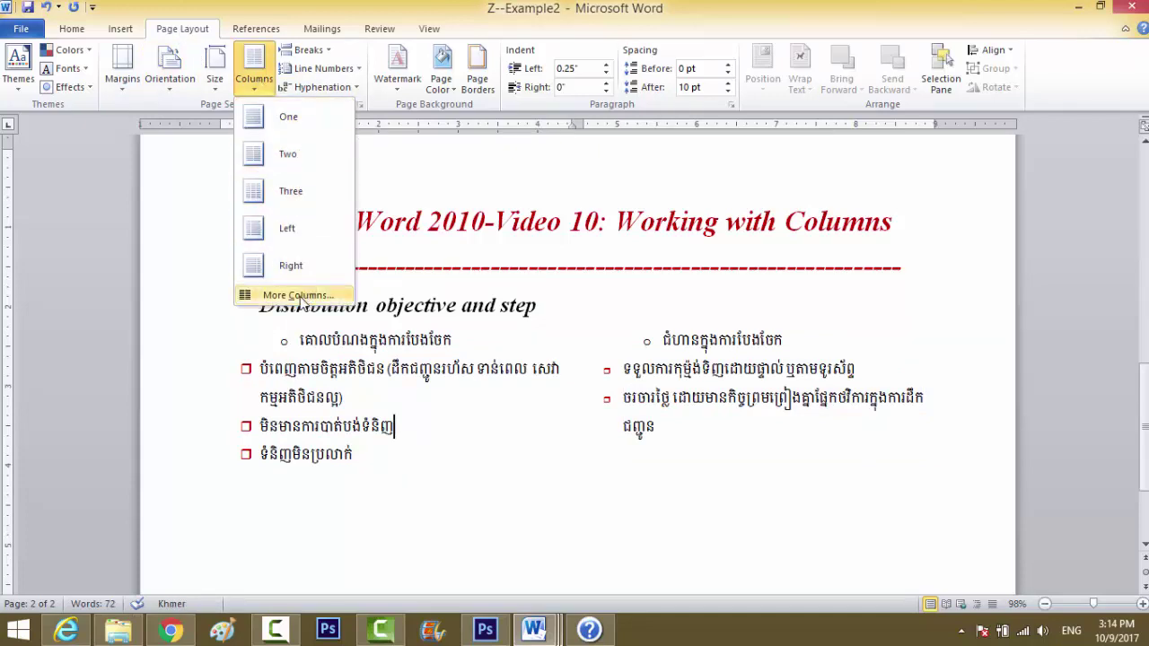
click(412, 486)
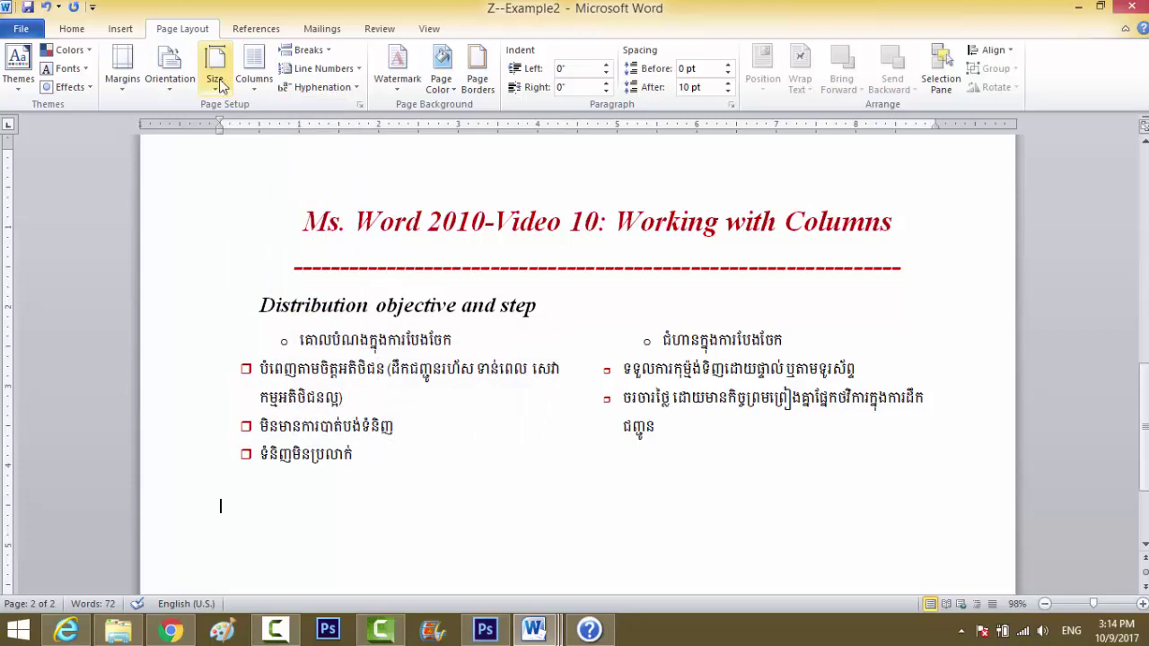
click(255, 83)
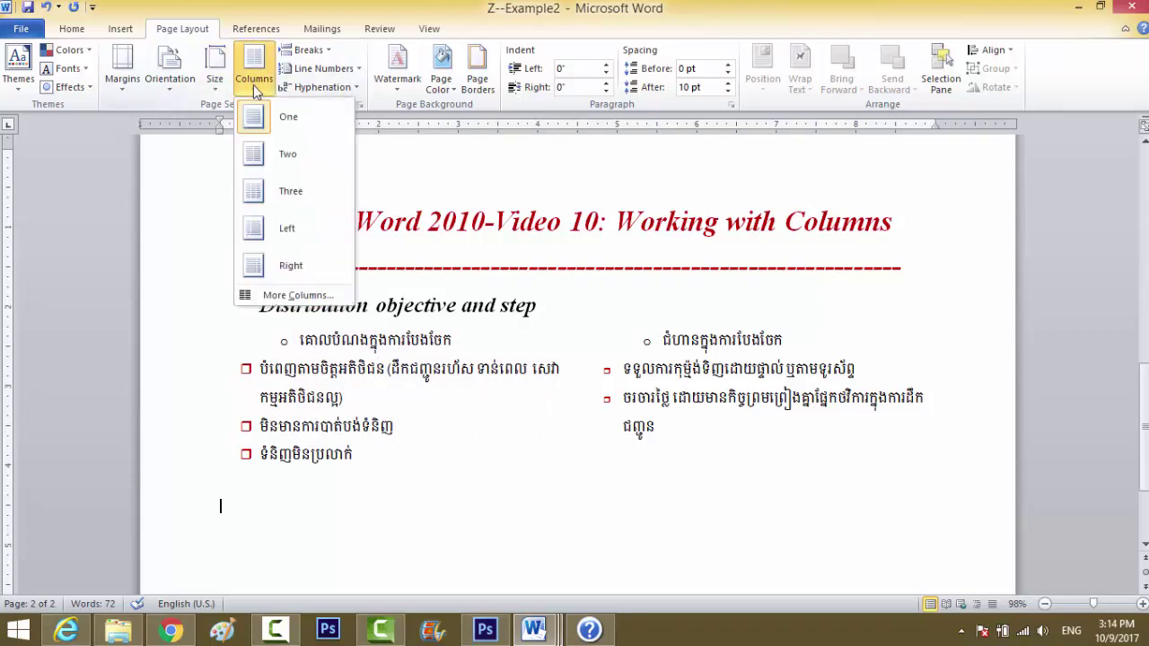
click(296, 295)
drag(549, 159, 598, 129)
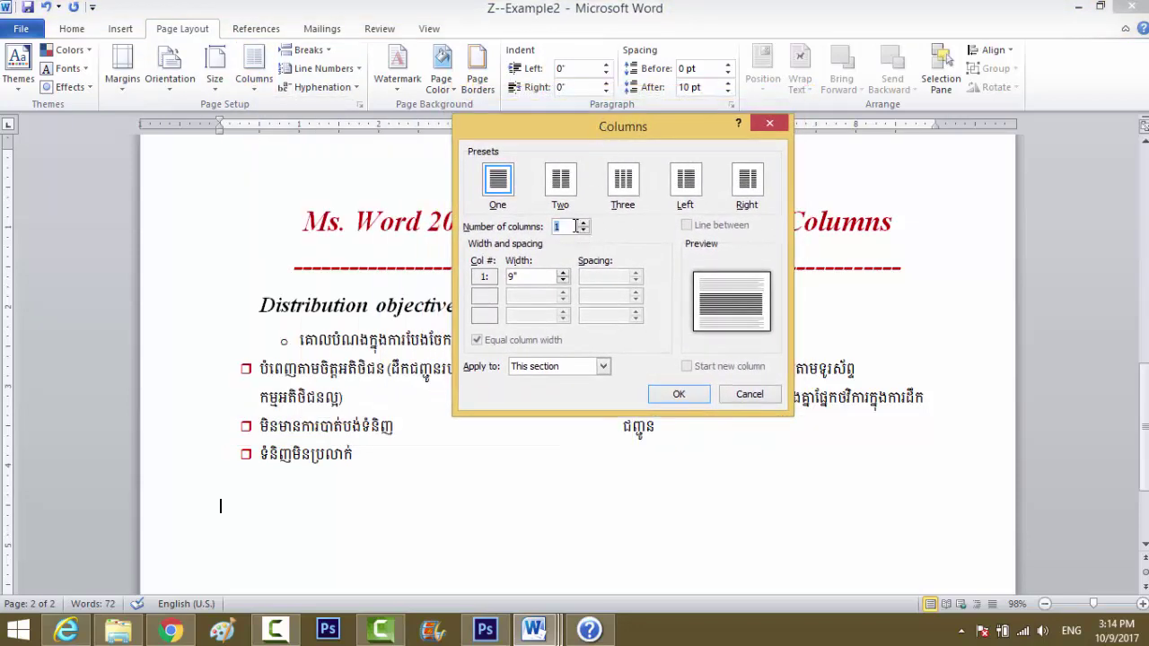
Spin the Number of columns up to 13, down to 11, and back to 13.
click(584, 224)
click(583, 223)
click(584, 224)
click(584, 224)
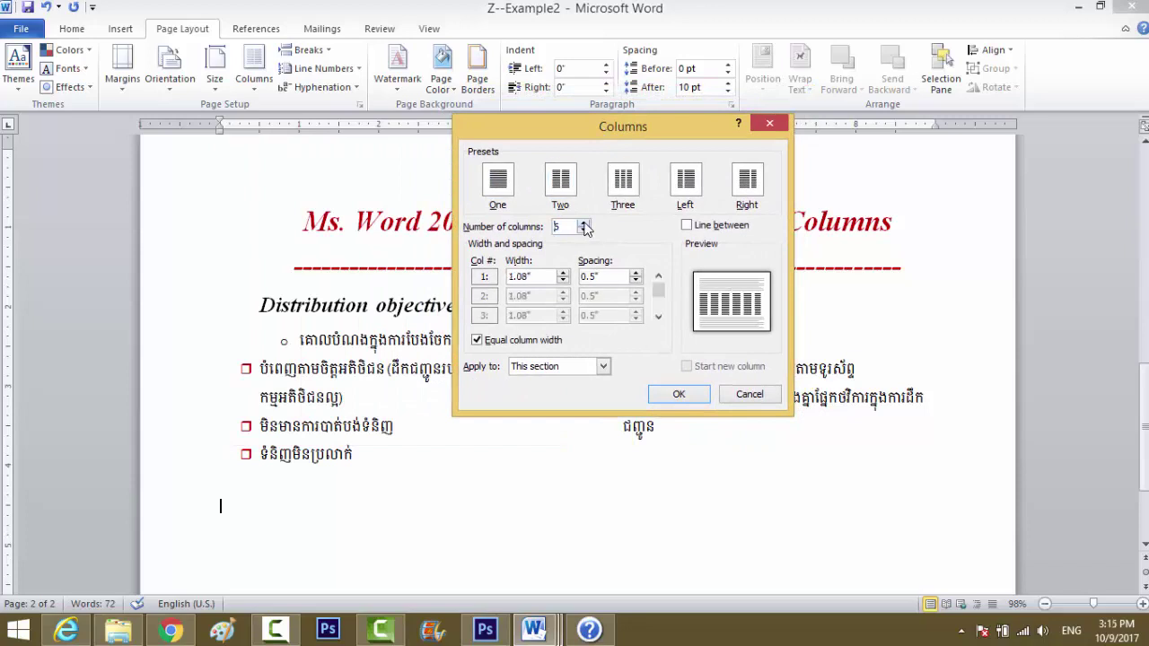
click(583, 223)
click(584, 223)
click(583, 223)
click(584, 223)
click(583, 224)
click(584, 223)
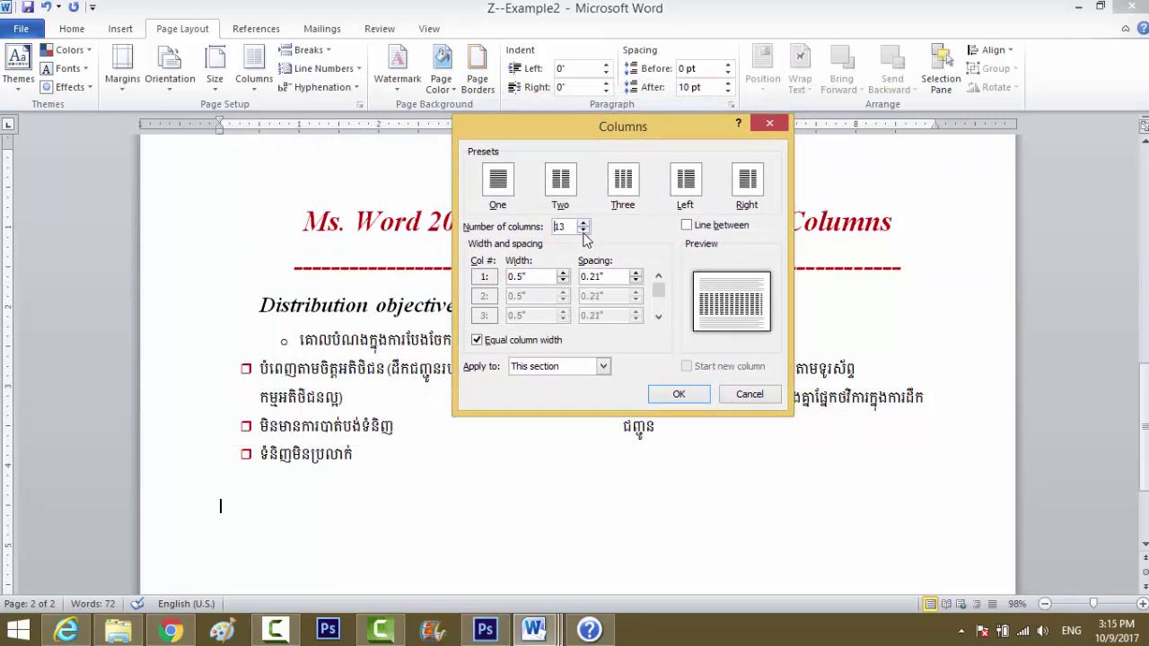
click(583, 231)
click(583, 231)
click(585, 232)
click(585, 233)
click(584, 227)
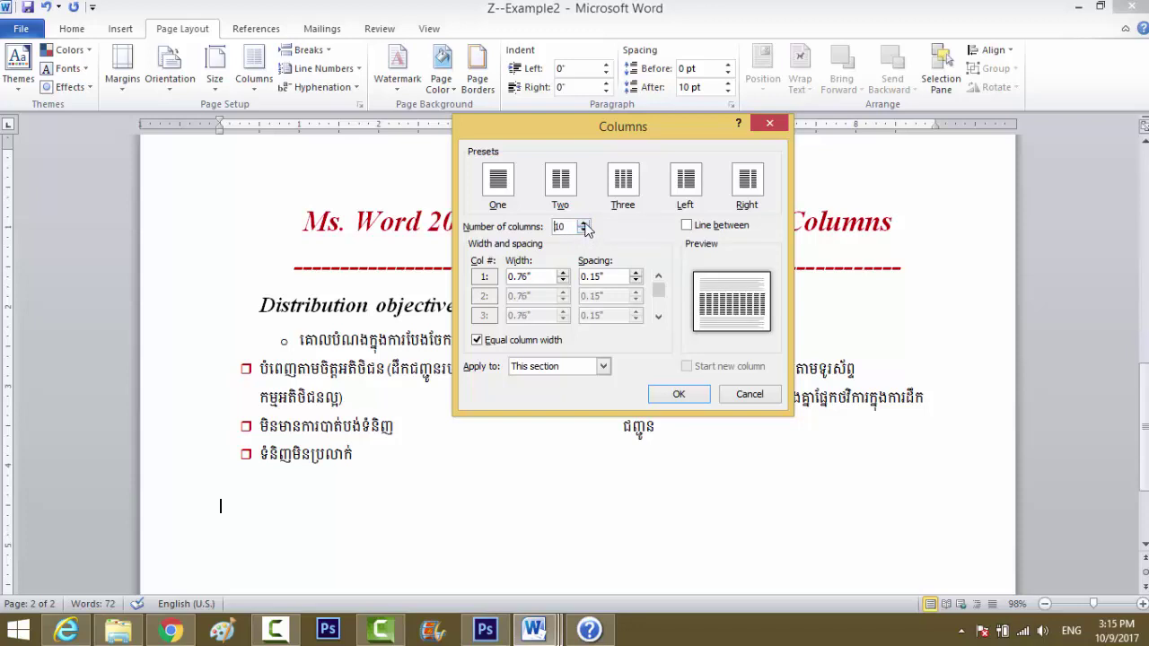
click(584, 228)
click(584, 227)
click(585, 227)
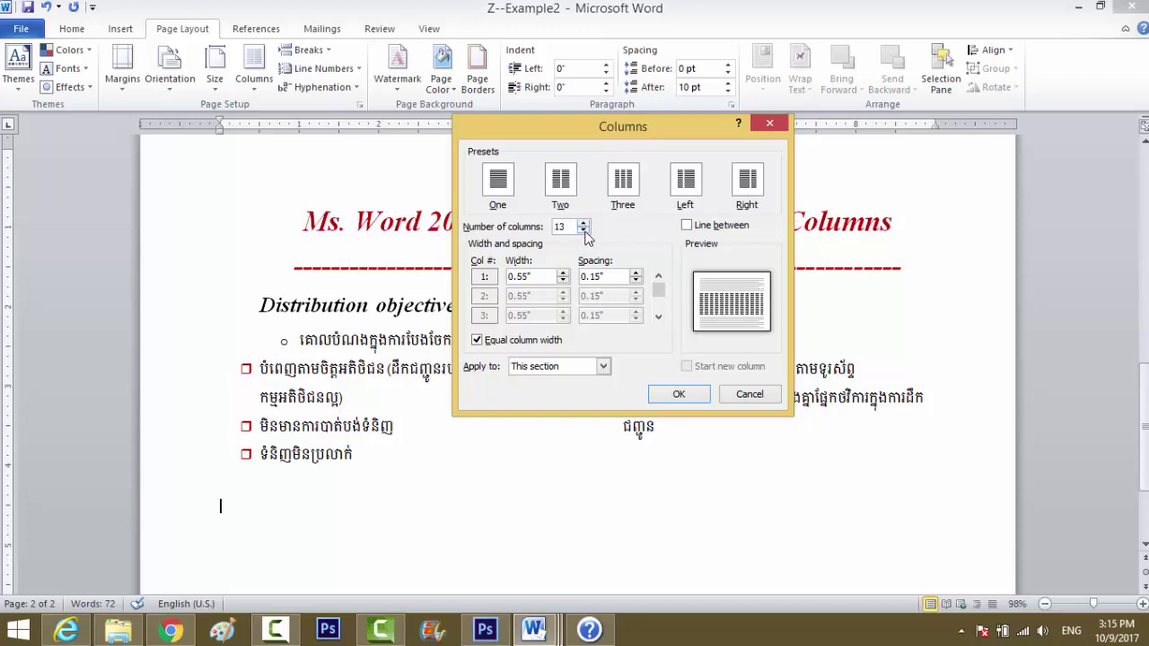
Lower the count to 5, then enter 2 columns, 4.44" wide with 0.13" spacing.
click(585, 231)
click(584, 231)
click(585, 232)
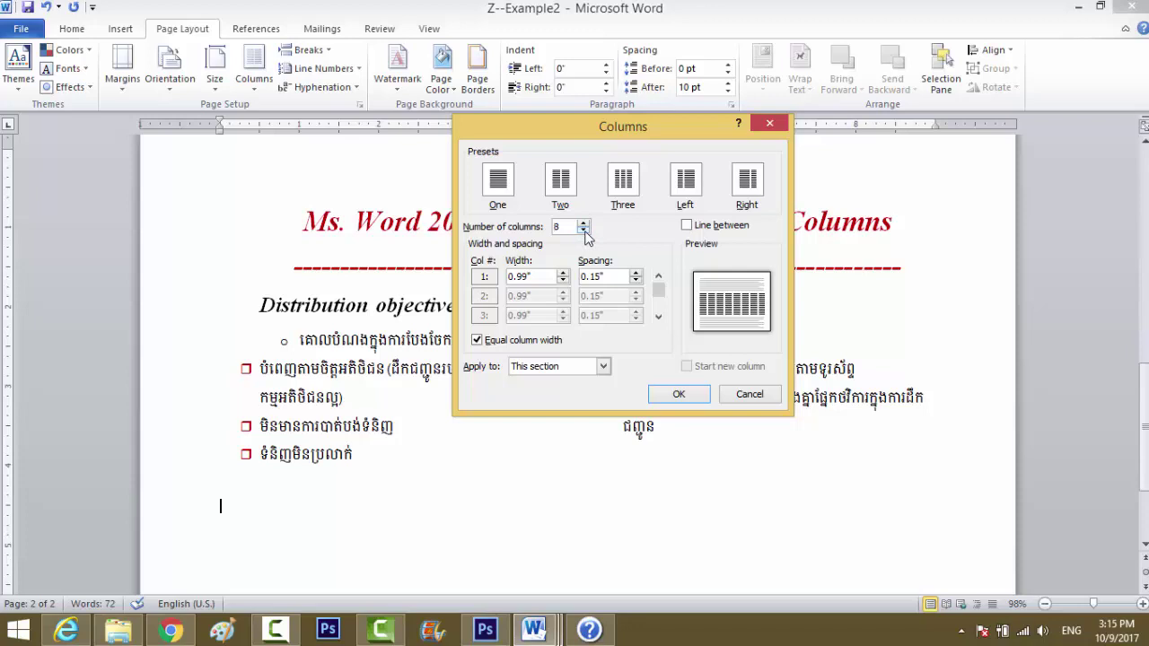
click(585, 232)
click(584, 231)
click(584, 232)
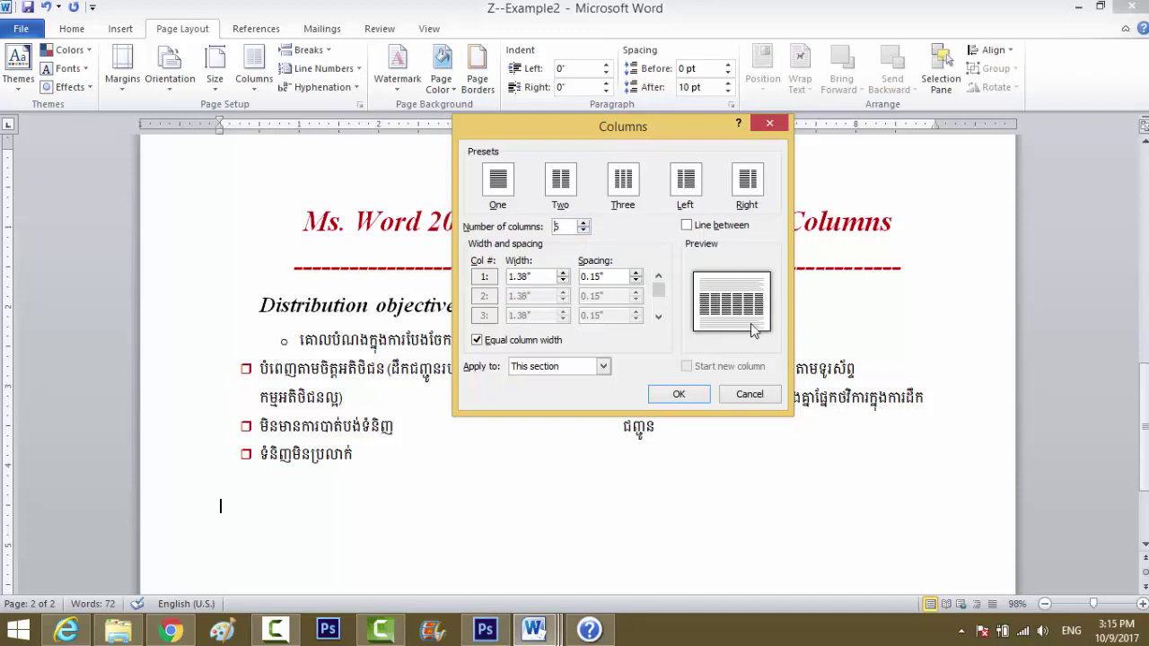
text(6)
key(BackSpace)
text(2)
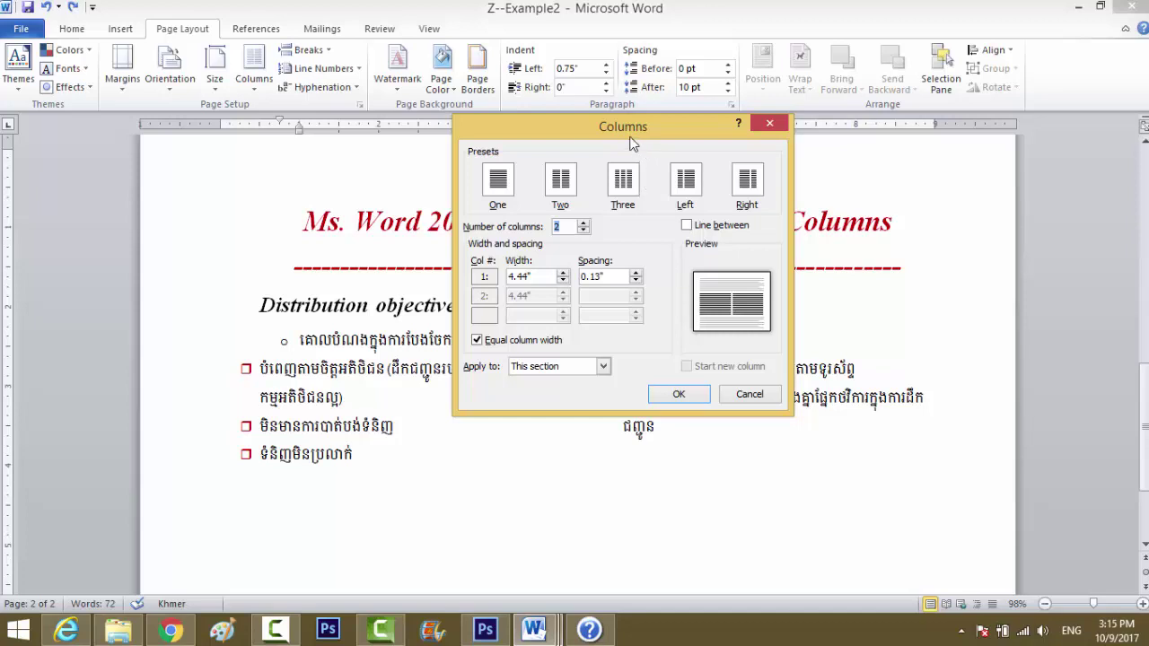
Review the Apply to choices, keep 'This section', and confirm the two-column layout.
drag(622, 125, 621, 172)
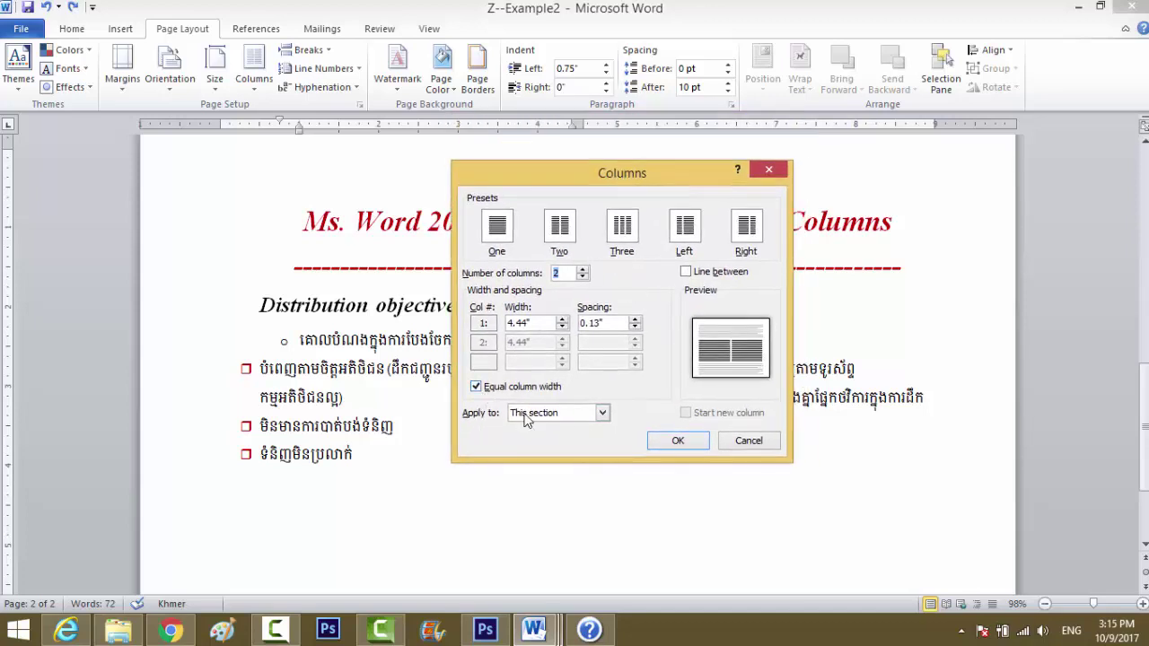
click(602, 414)
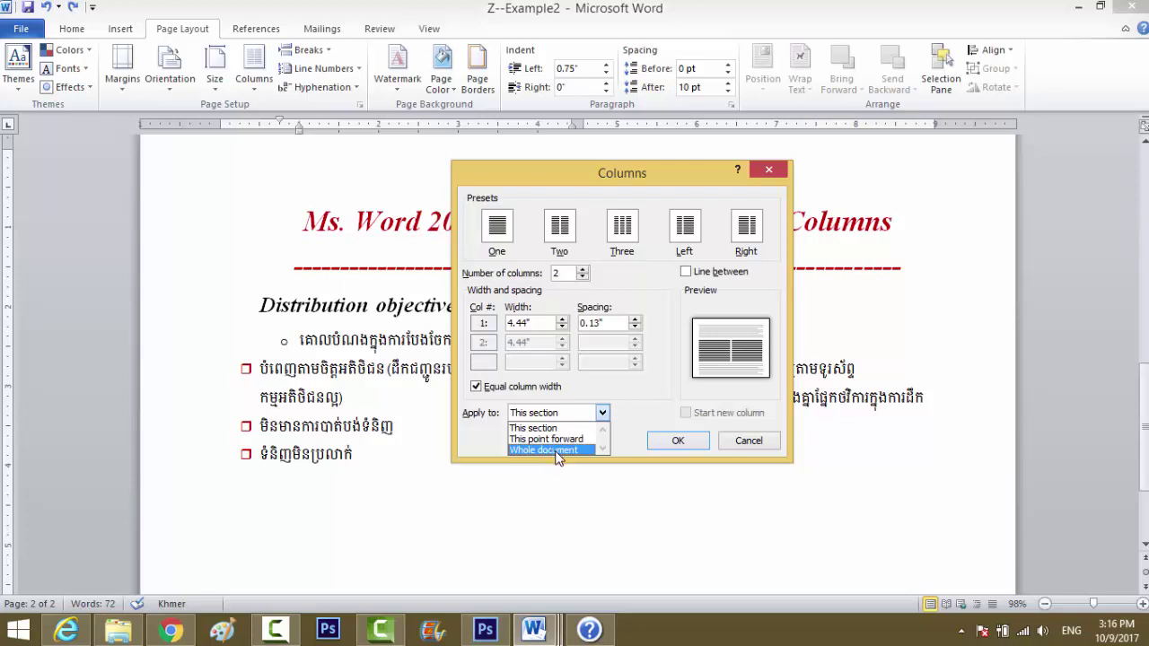
click(574, 428)
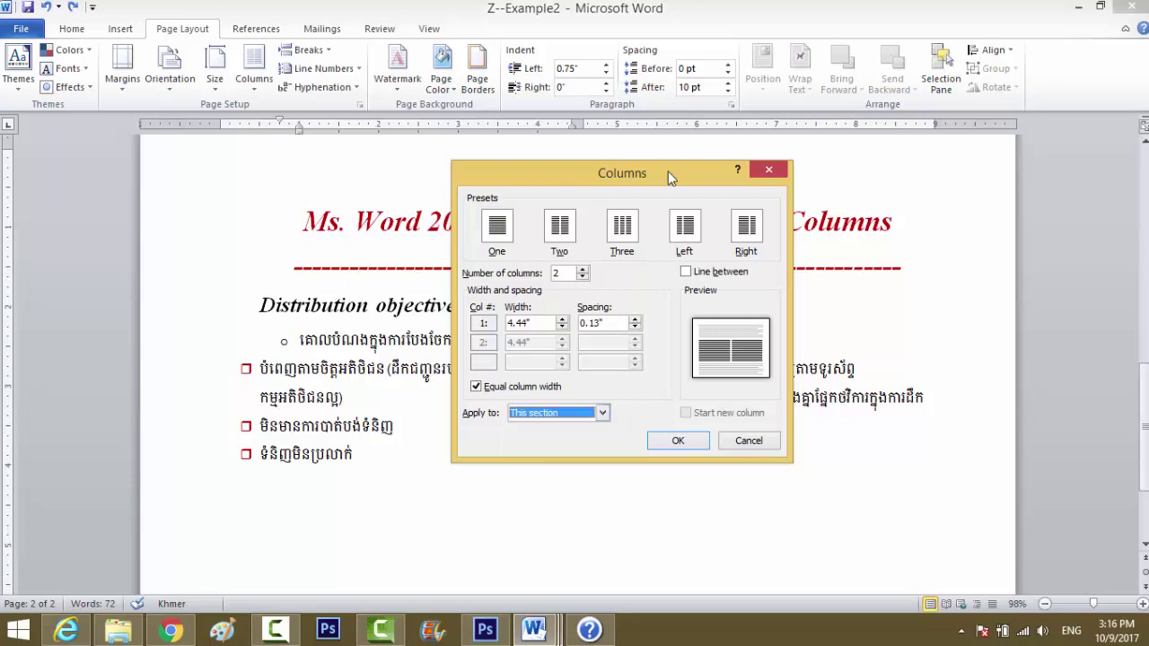
drag(588, 171, 496, 228)
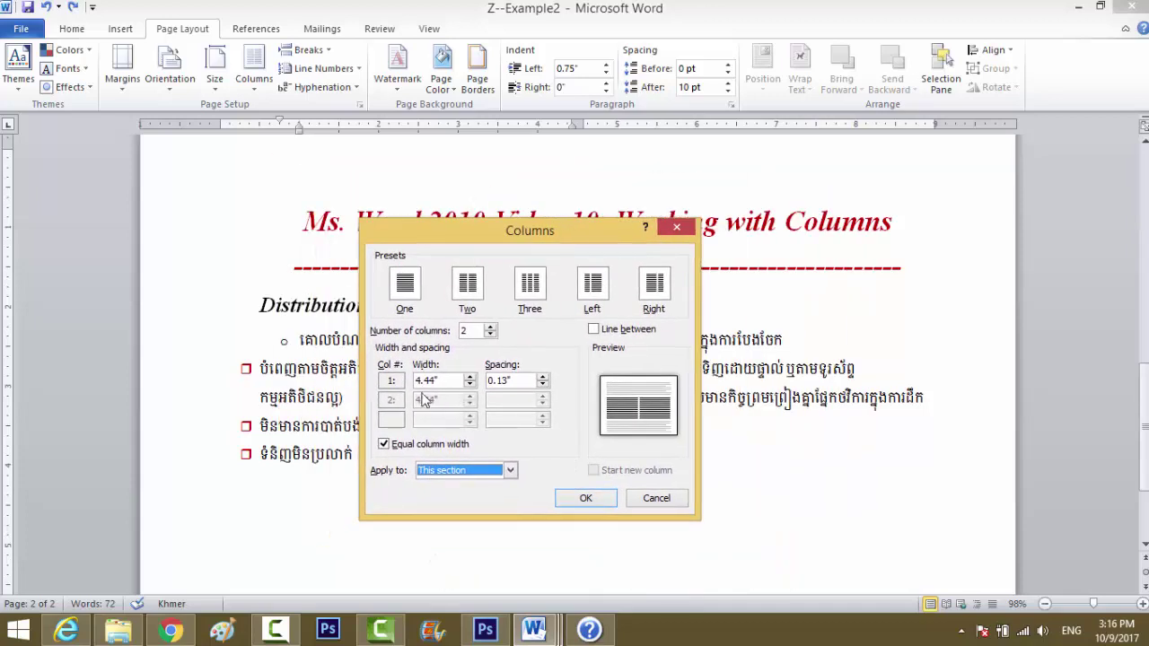
click(508, 471)
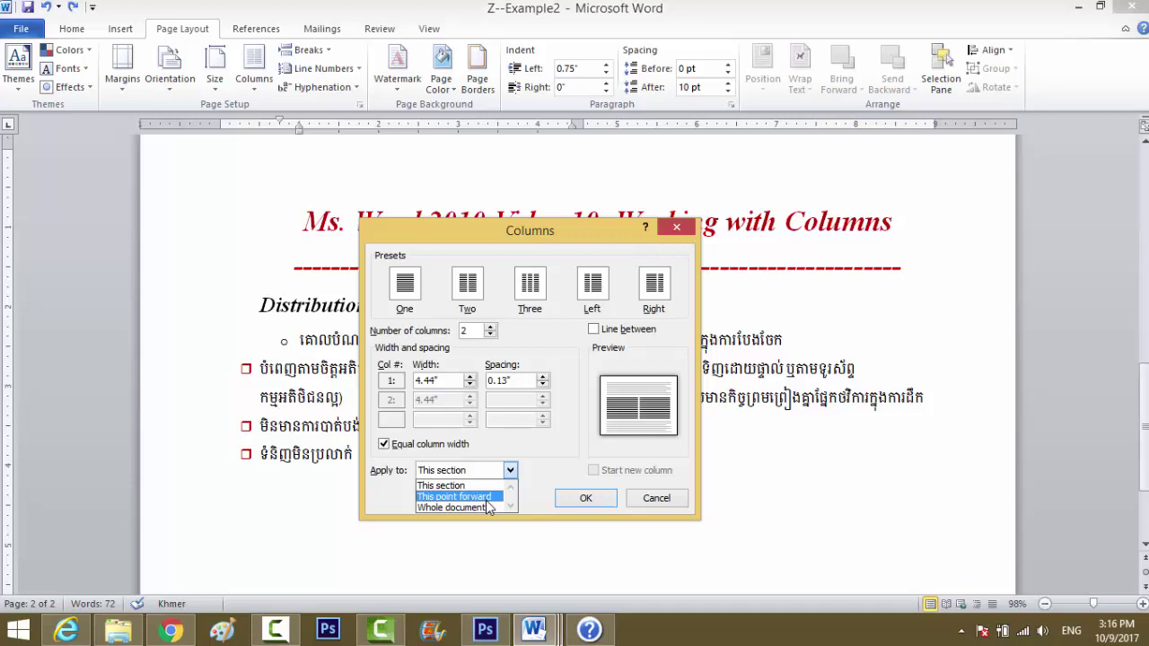
click(547, 467)
click(585, 500)
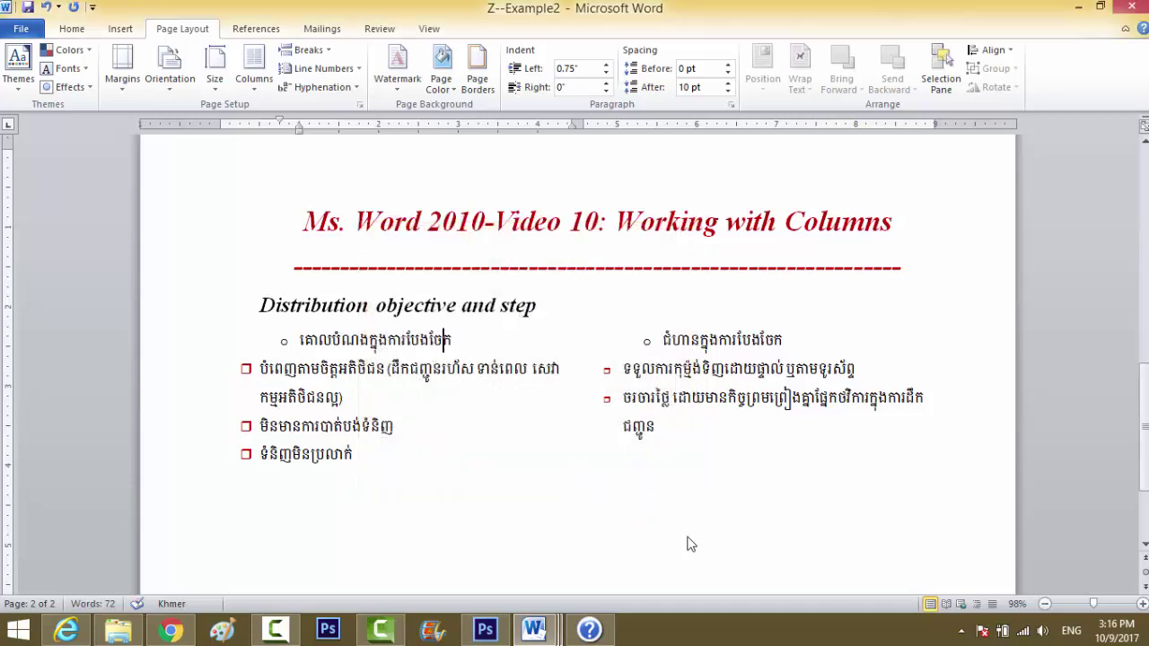
Place the cursor below the two-column text, then bring the YouTube channel page in Chrome forward.
click(667, 497)
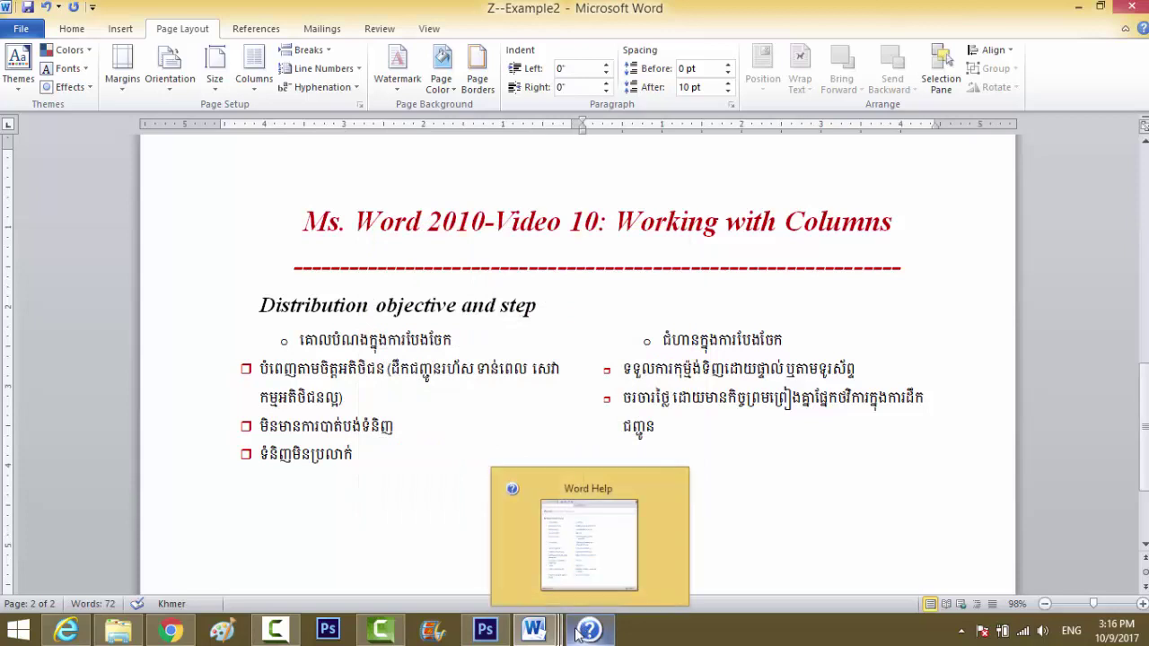
mouse_move(536, 634)
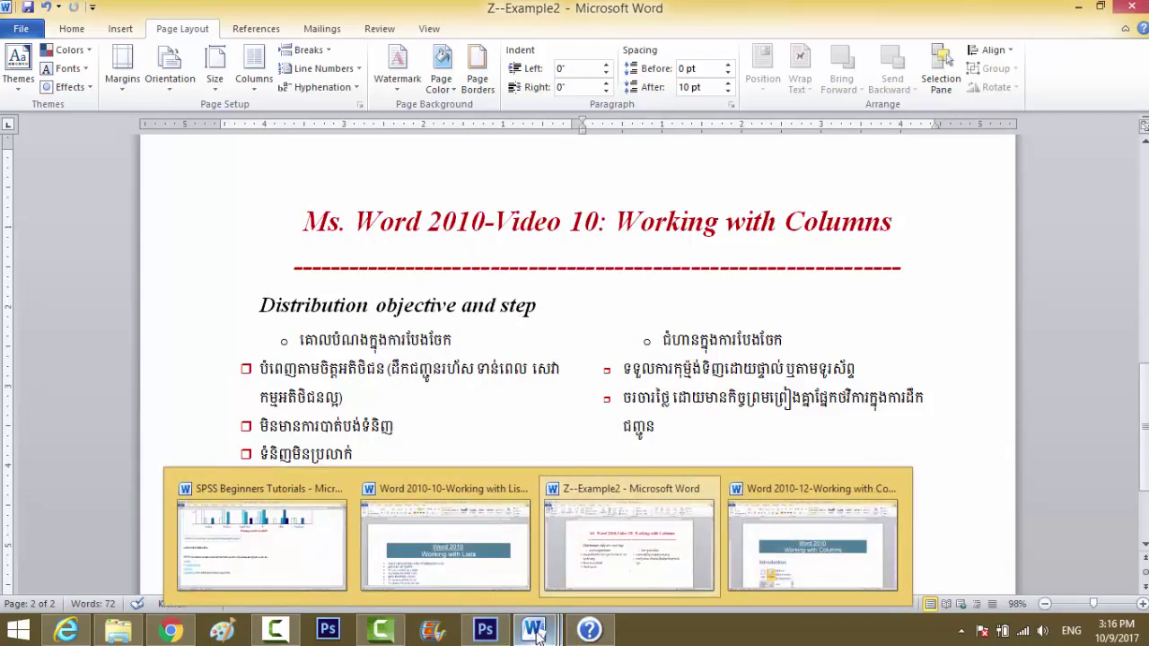
mouse_move(386, 633)
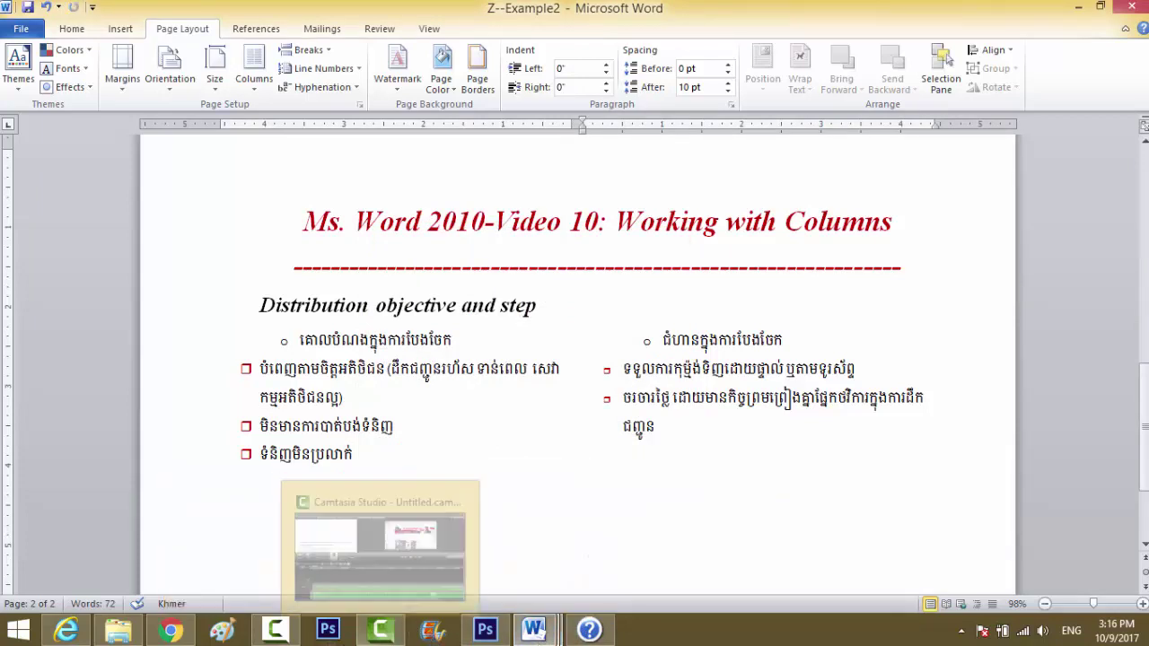
click(170, 631)
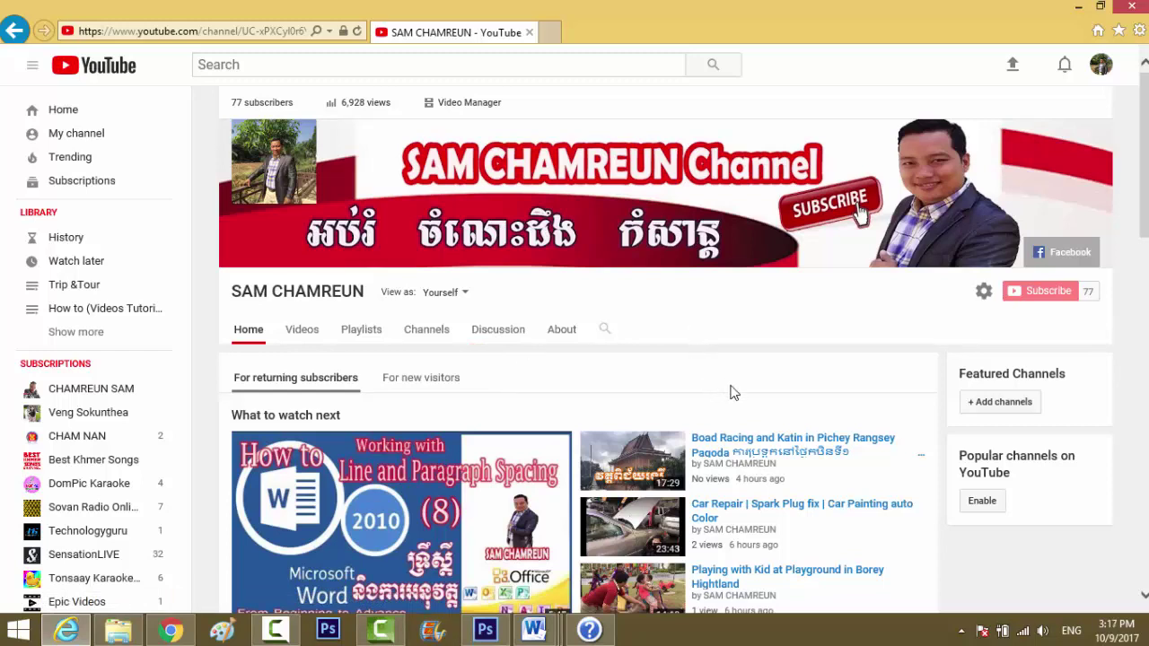
Stop the Camtasia screen recording from its recorder panel.
click(275, 630)
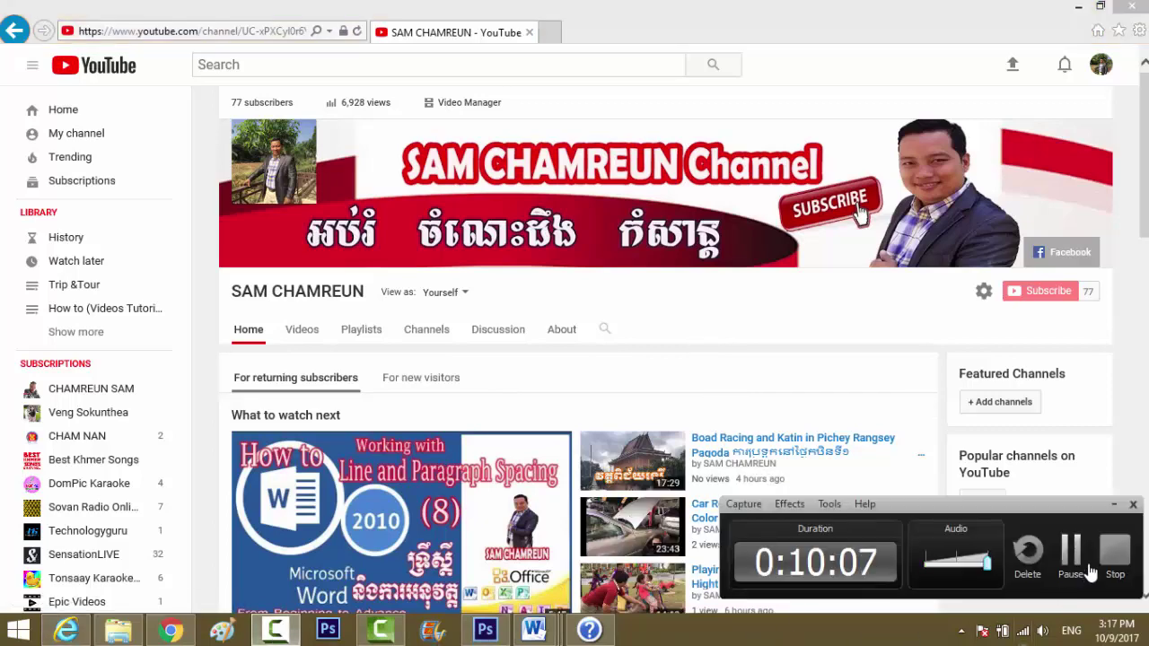
click(1115, 552)
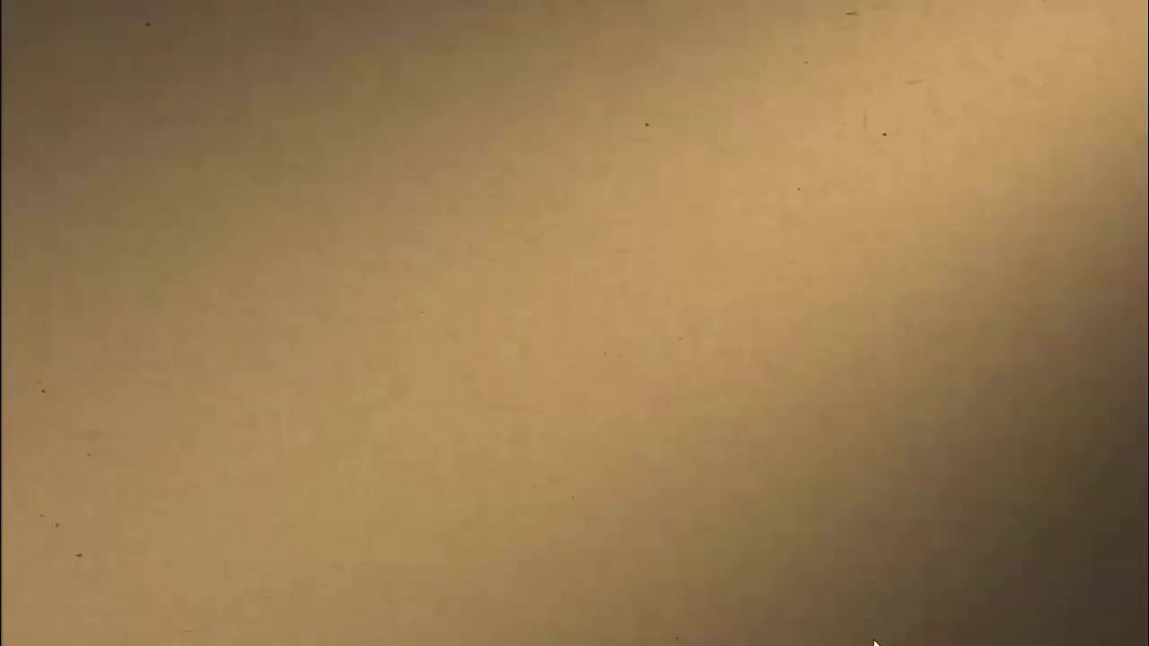